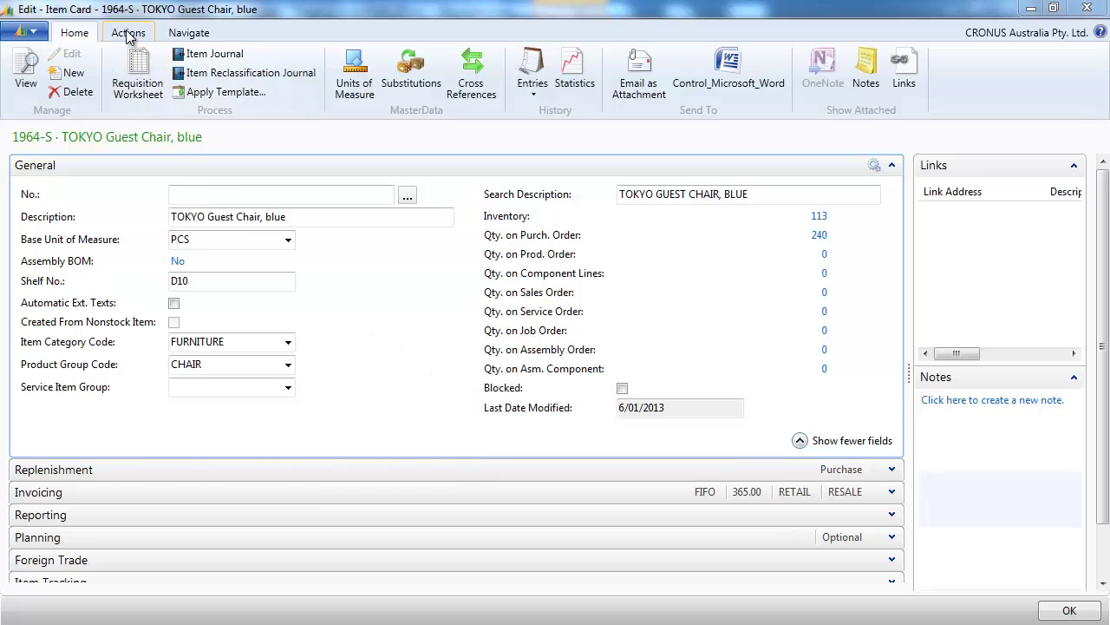
Step: Review the Item Card's Actions and Navigate ribbon commands
left_click(125, 32)
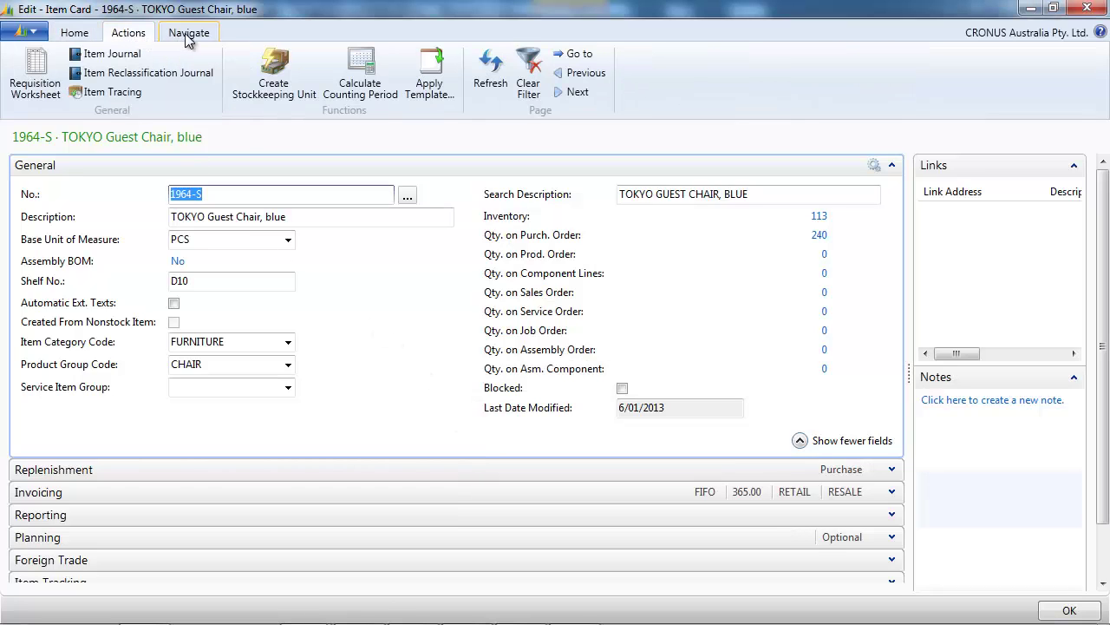
left_click(187, 35)
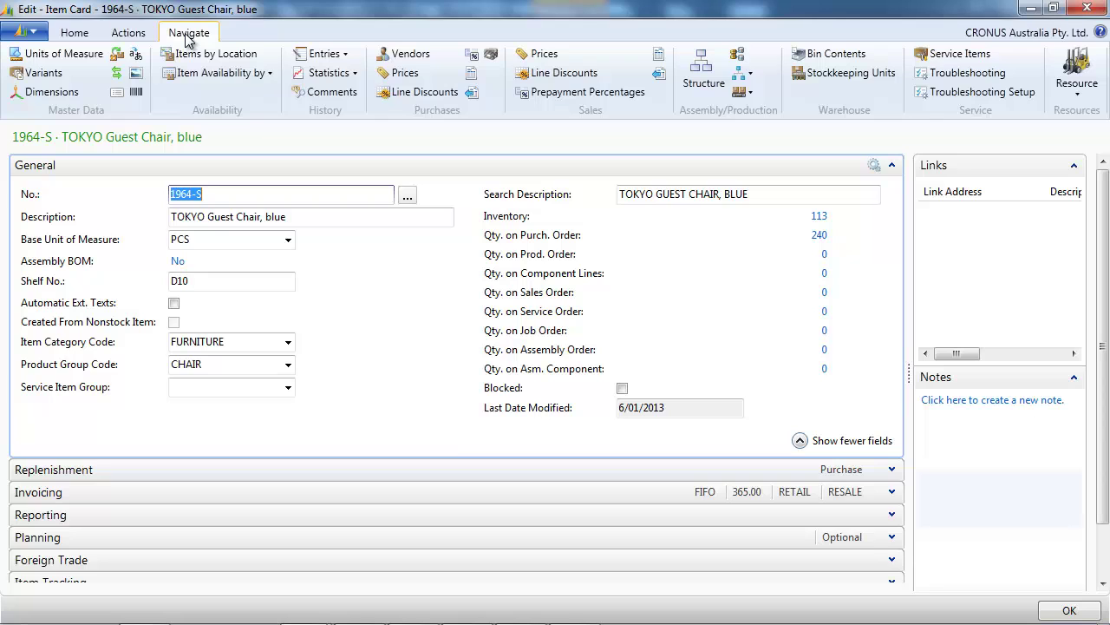
left_click(26, 32)
mouse_move(93, 134)
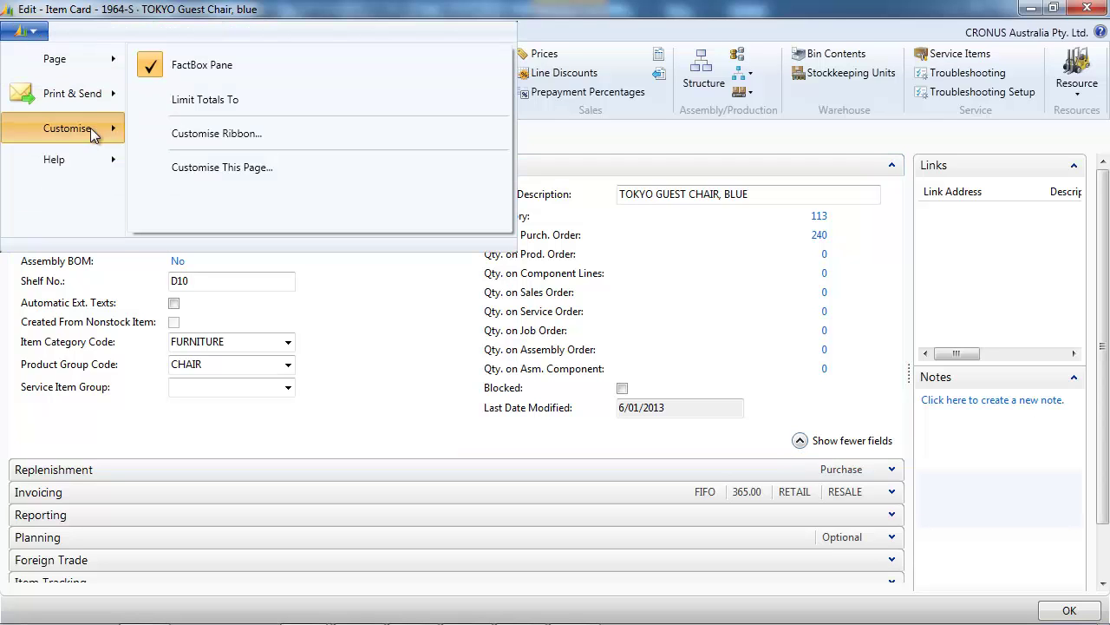
left_click(252, 171)
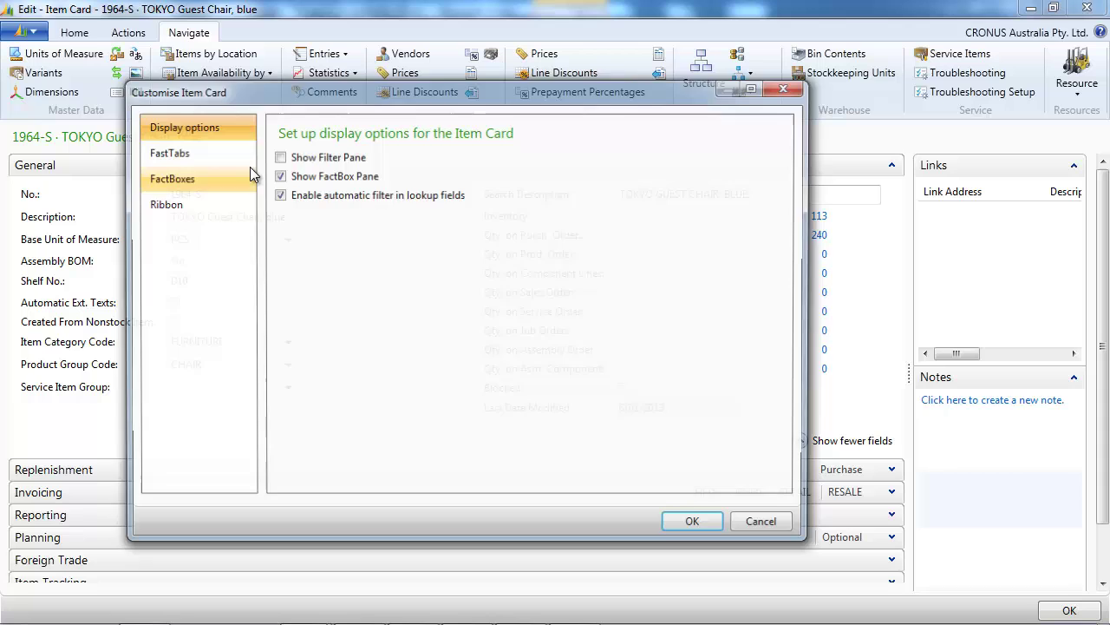
left_click(187, 208)
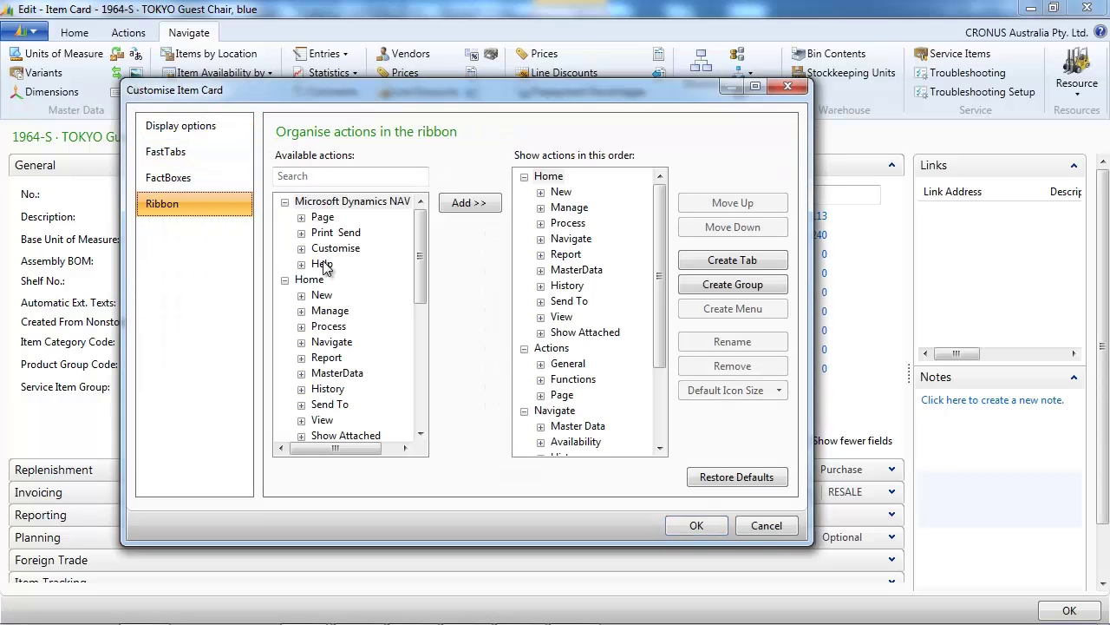
left_click(764, 527)
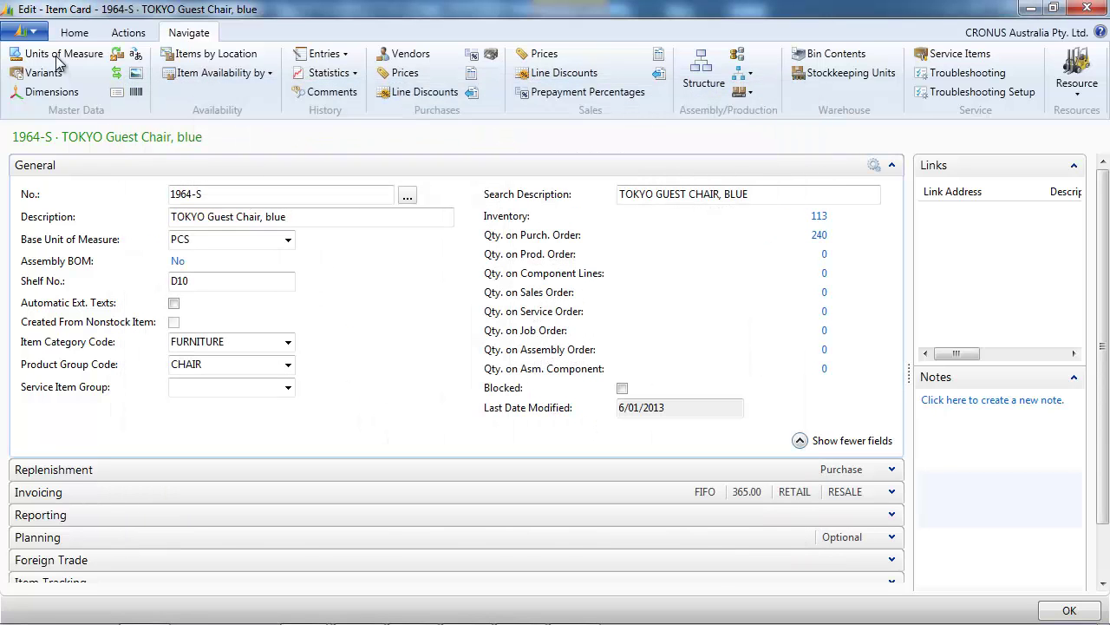
left_click(34, 36)
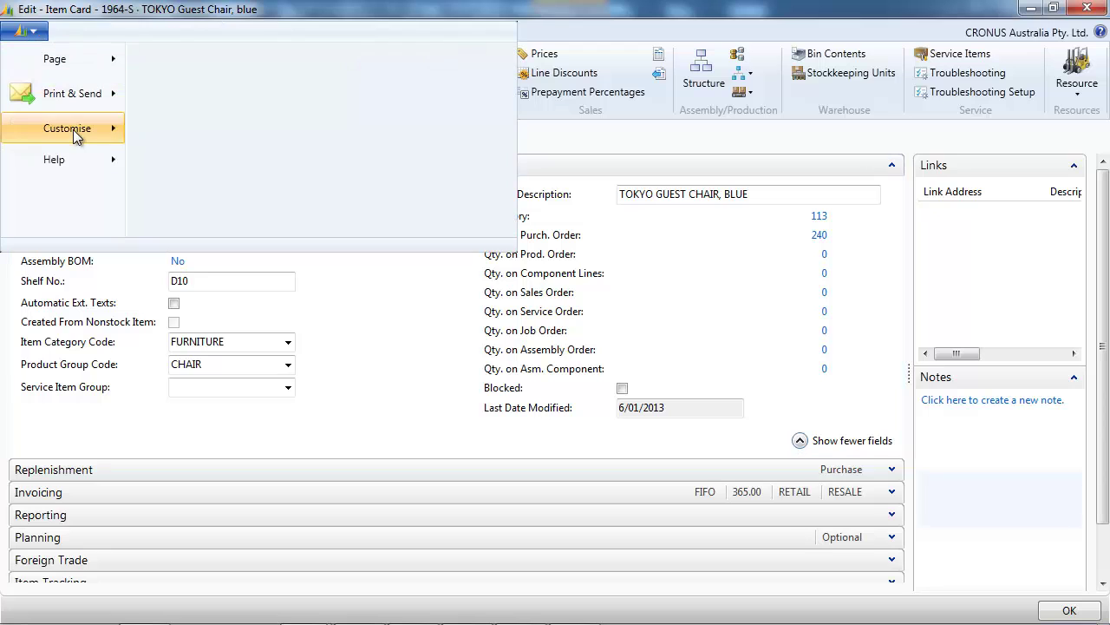
Step: In Customise Ribbon, remove the Assembly/Production, Service and Resources groups from Navigate
mouse_move(73, 131)
left_click(211, 134)
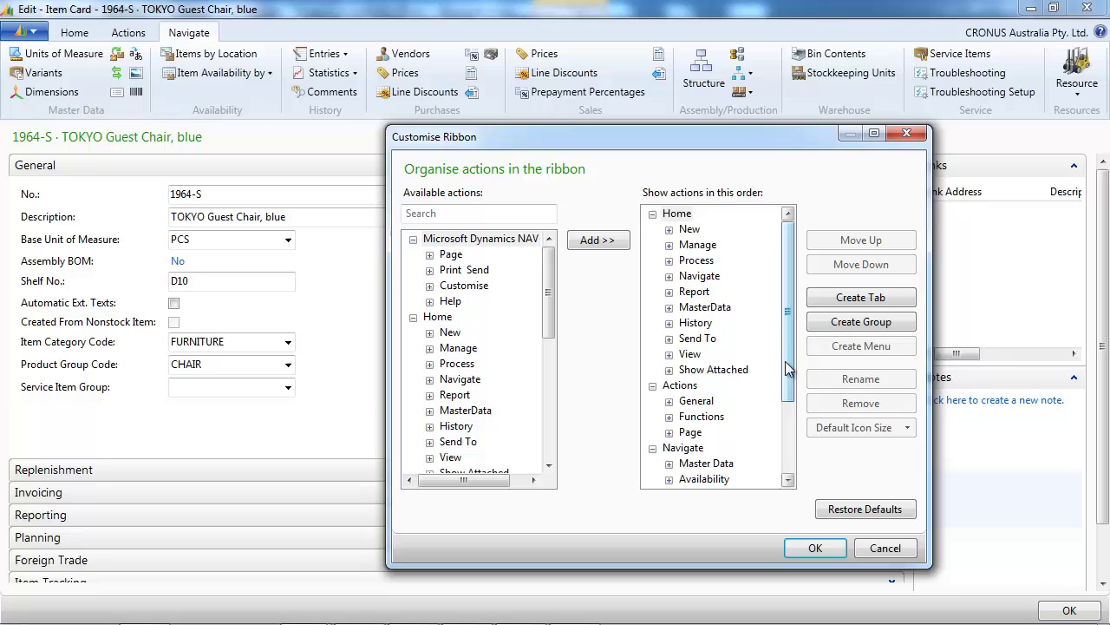
scroll(778, 373, "down", 3)
left_click(701, 432)
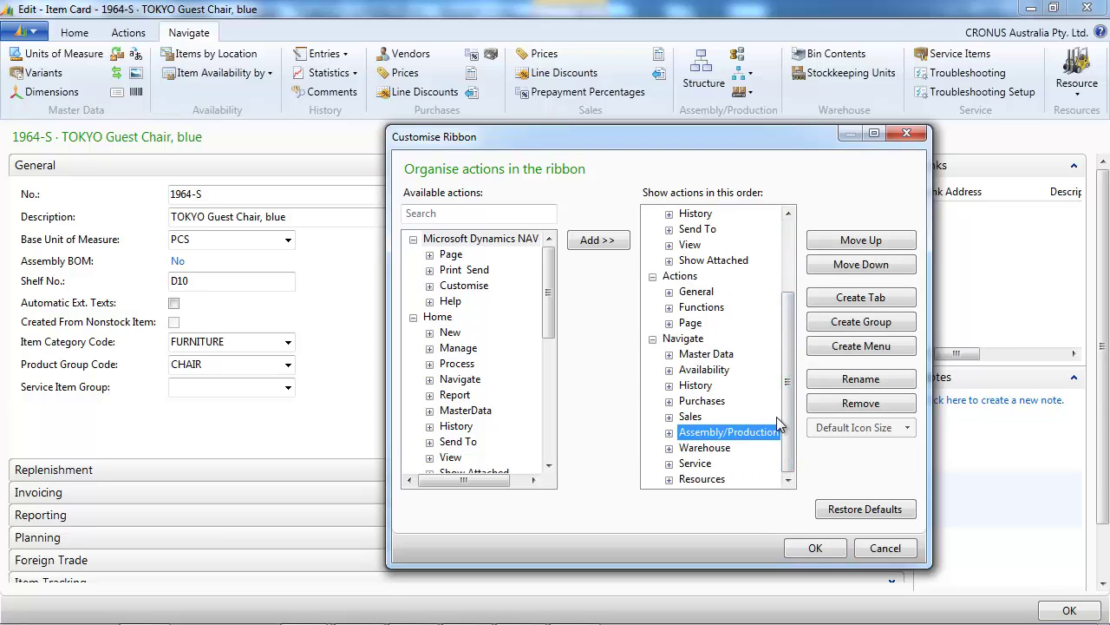
left_click(833, 406)
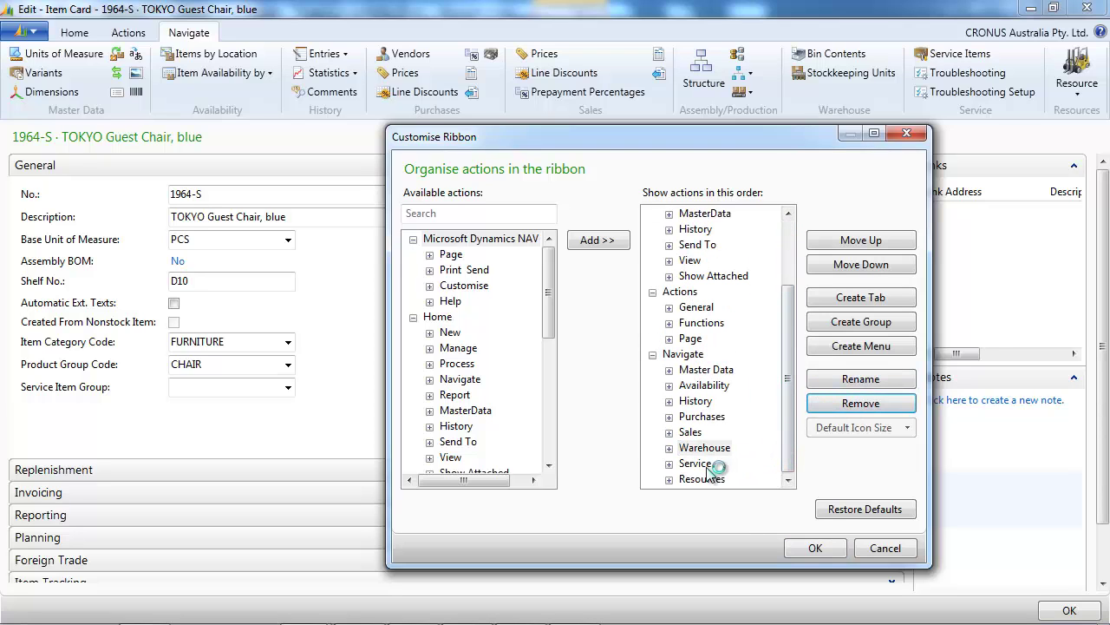
left_click(699, 463)
left_click(831, 406)
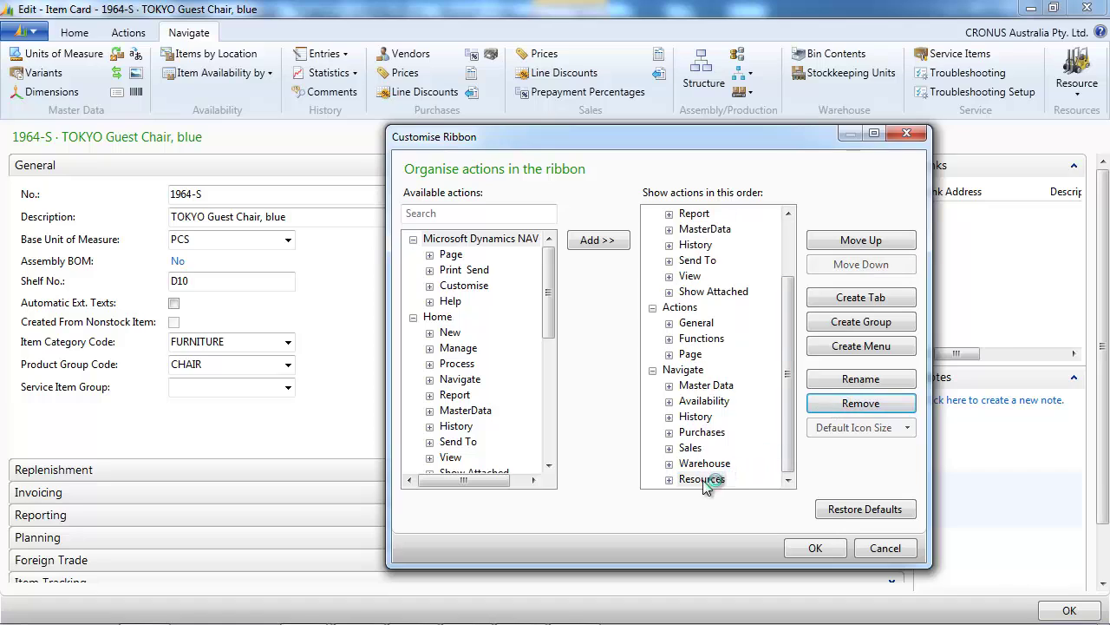
left_click(707, 479)
left_click(835, 405)
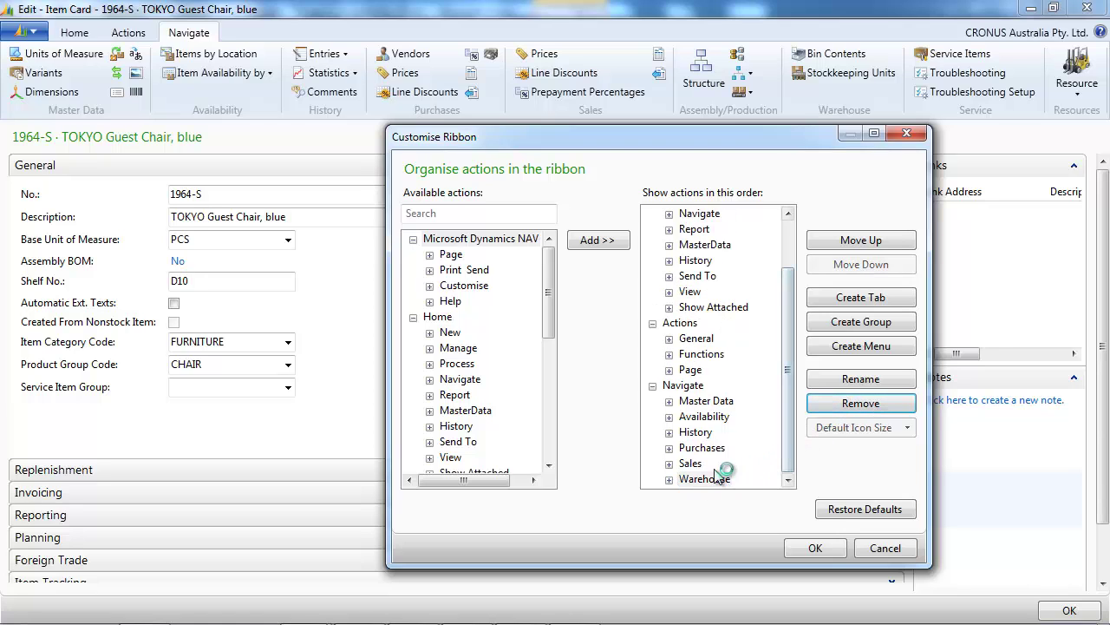
Step: Remove Prepayment Percentages from Sales and Purchases, and Line Discounts from Purchases
left_click(668, 464)
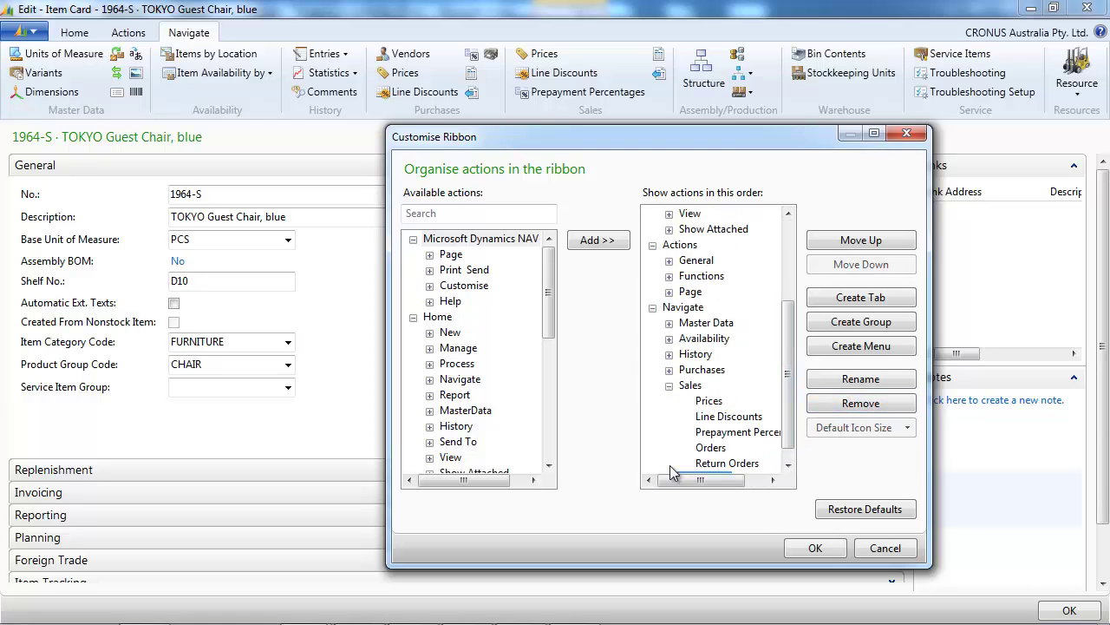
left_click(746, 434)
left_click(848, 408)
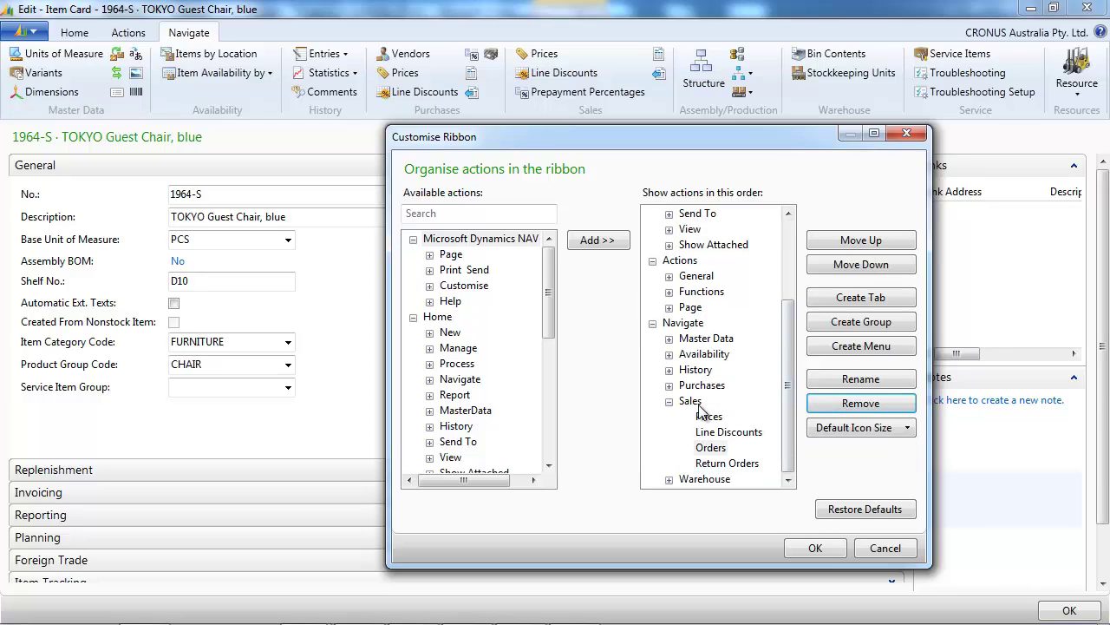
left_click(669, 386)
left_click_drag(734, 417, 746, 418)
left_click(857, 402)
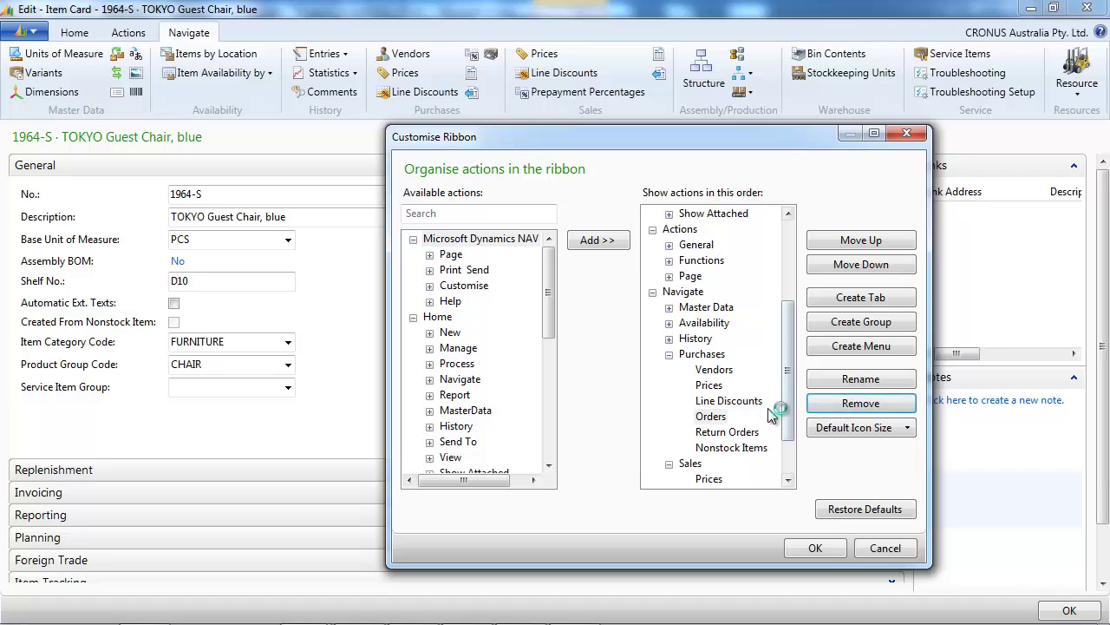
left_click(750, 404)
left_click(857, 403)
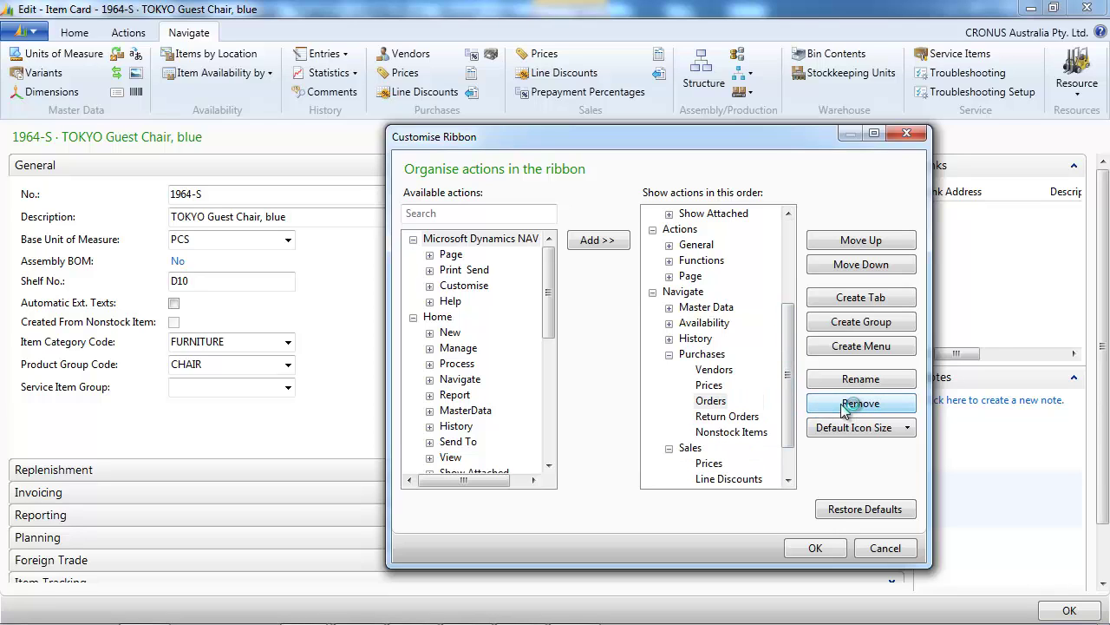
Step: Remove Variants, Dimensions and Extended Texts from Navigate's Master Data group
left_click(668, 307)
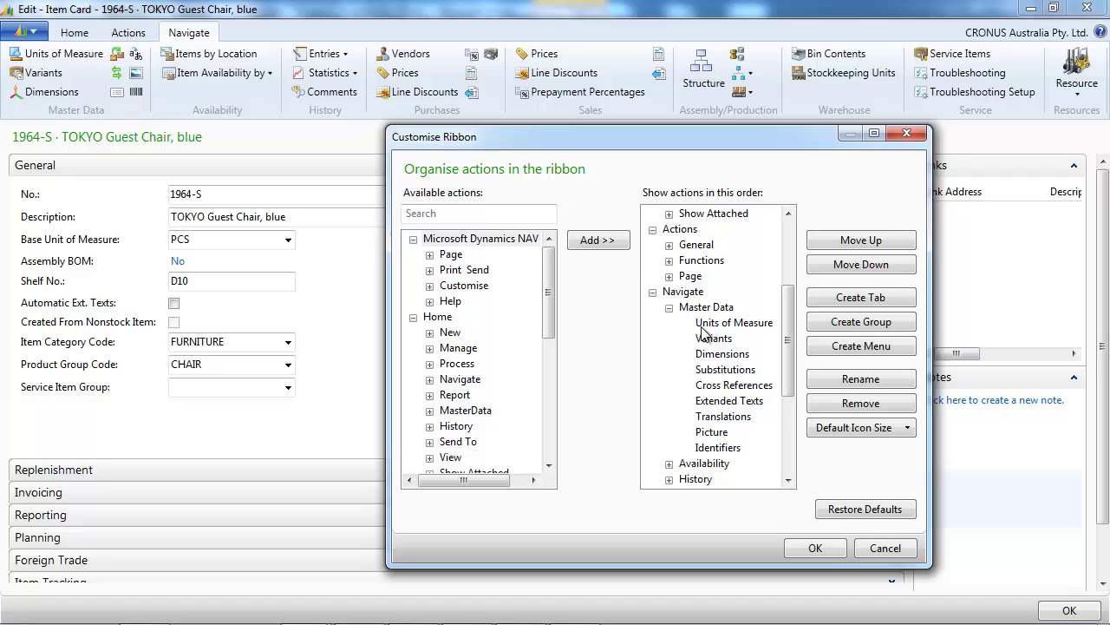
left_click(715, 339)
left_click(854, 404)
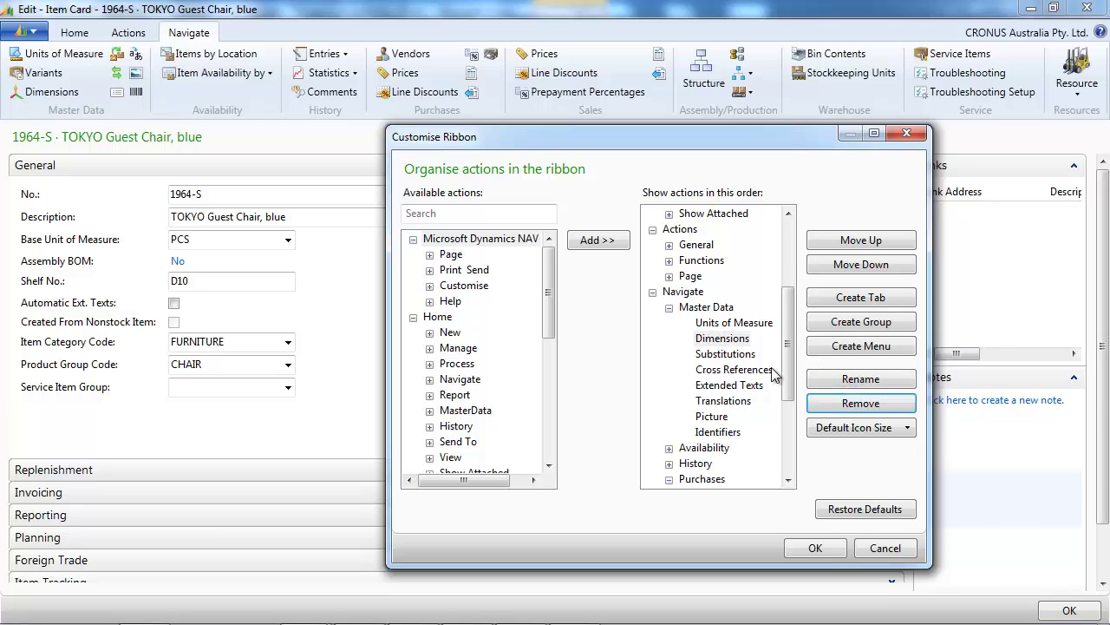
left_click(732, 342)
left_click(841, 408)
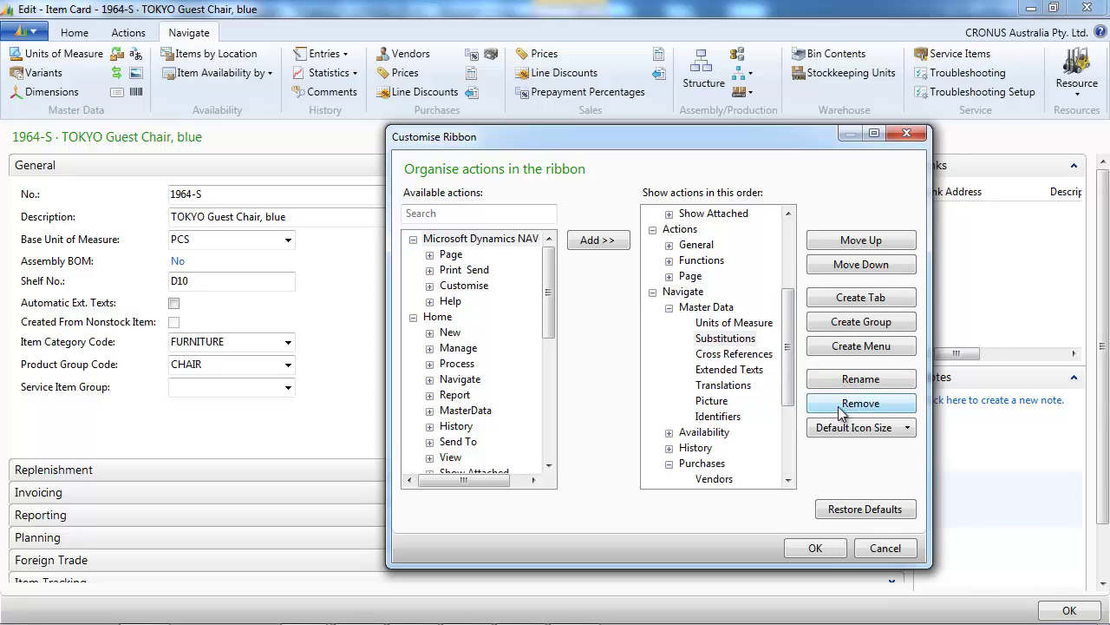
left_click(734, 370)
left_click(837, 405)
Step: Remove Translations, Picture and Identifiers from Master Data as well
left_click(723, 371)
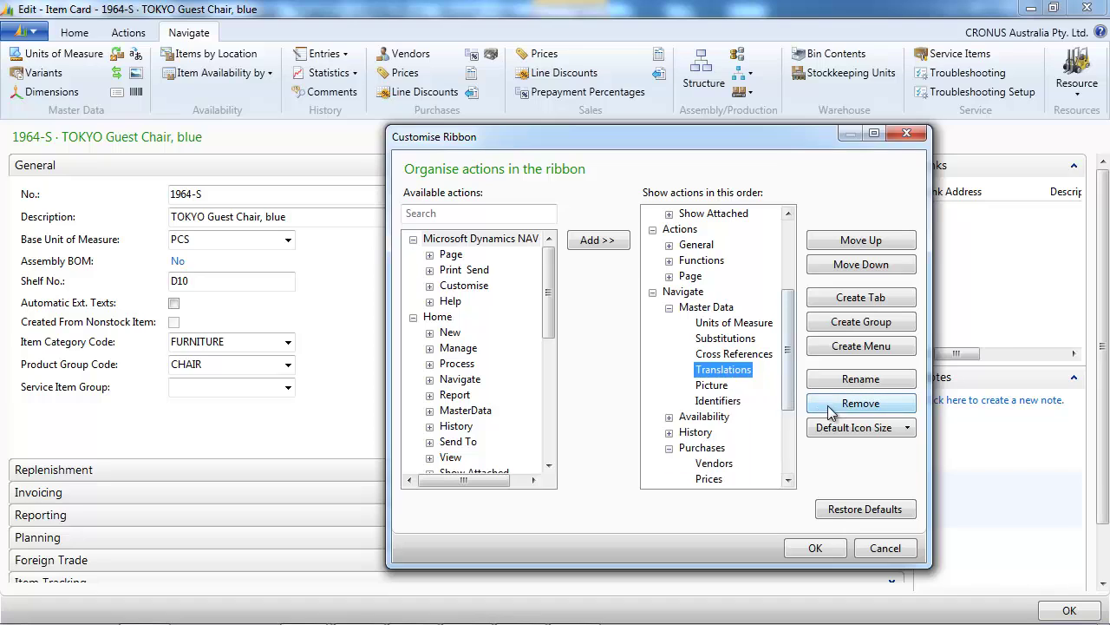
left_click(831, 407)
left_click(722, 370)
left_click(830, 405)
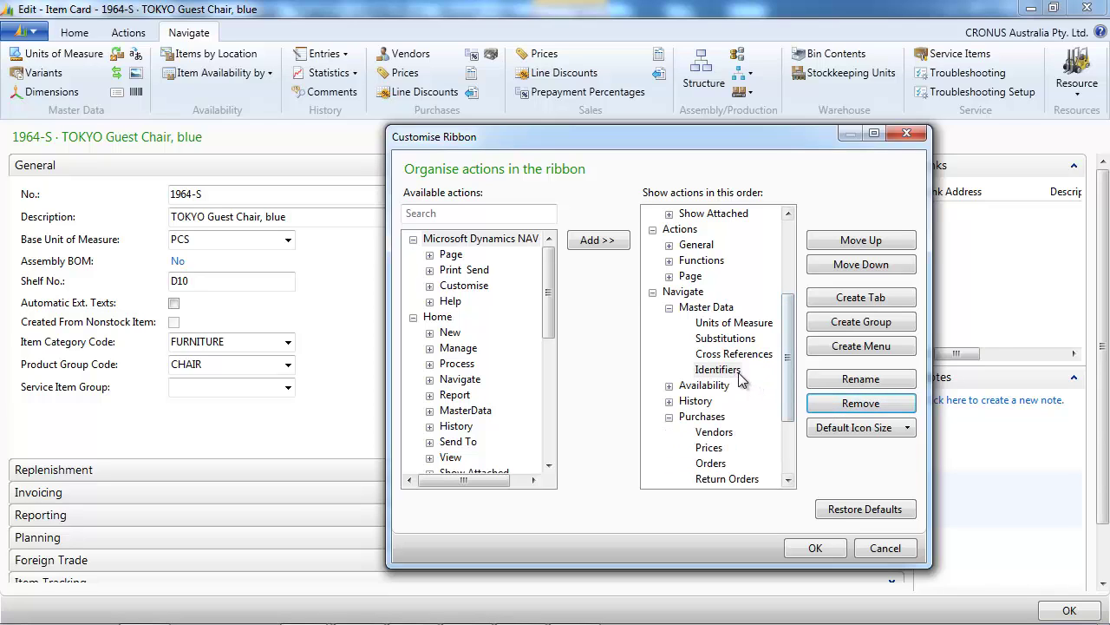
left_click(848, 406)
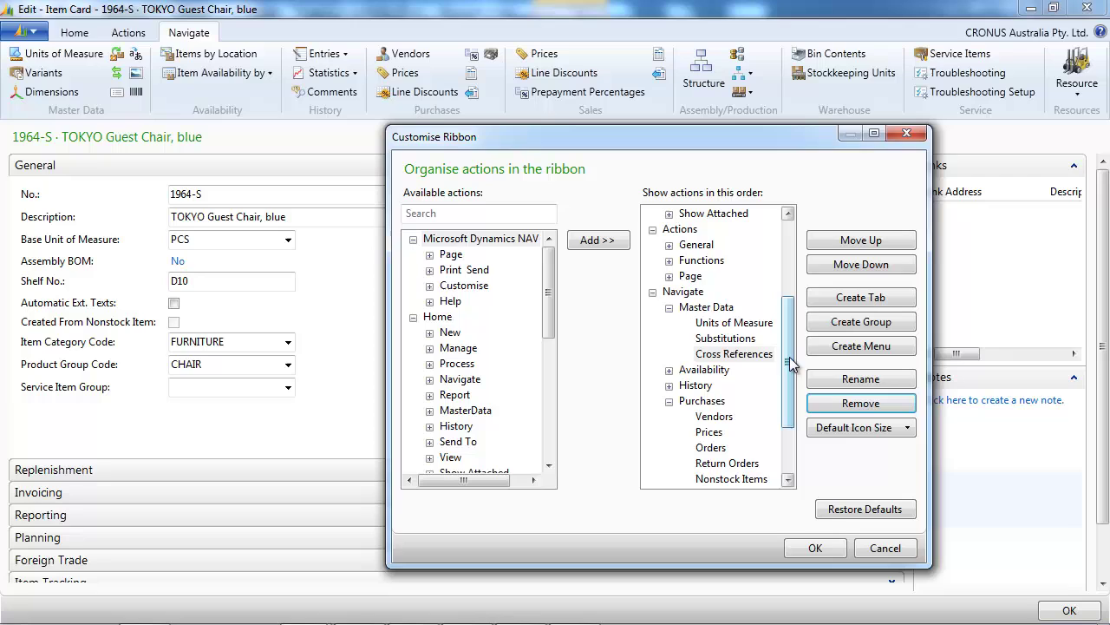
left_click_drag(792, 354, 788, 290)
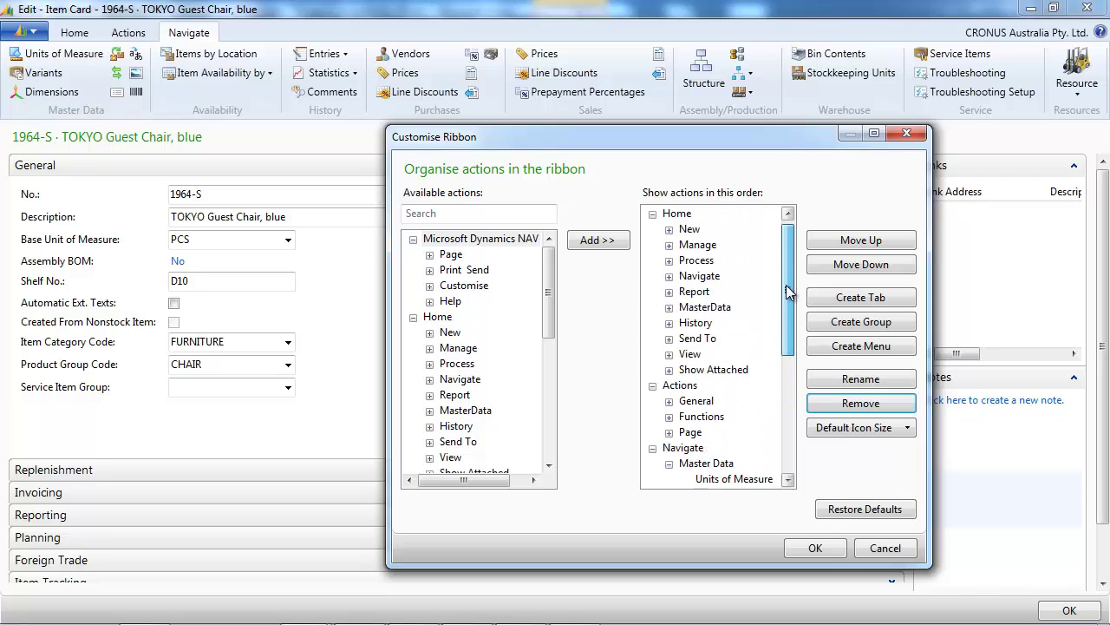
Step: Remove the Send To group from the Home tab
left_click(701, 338)
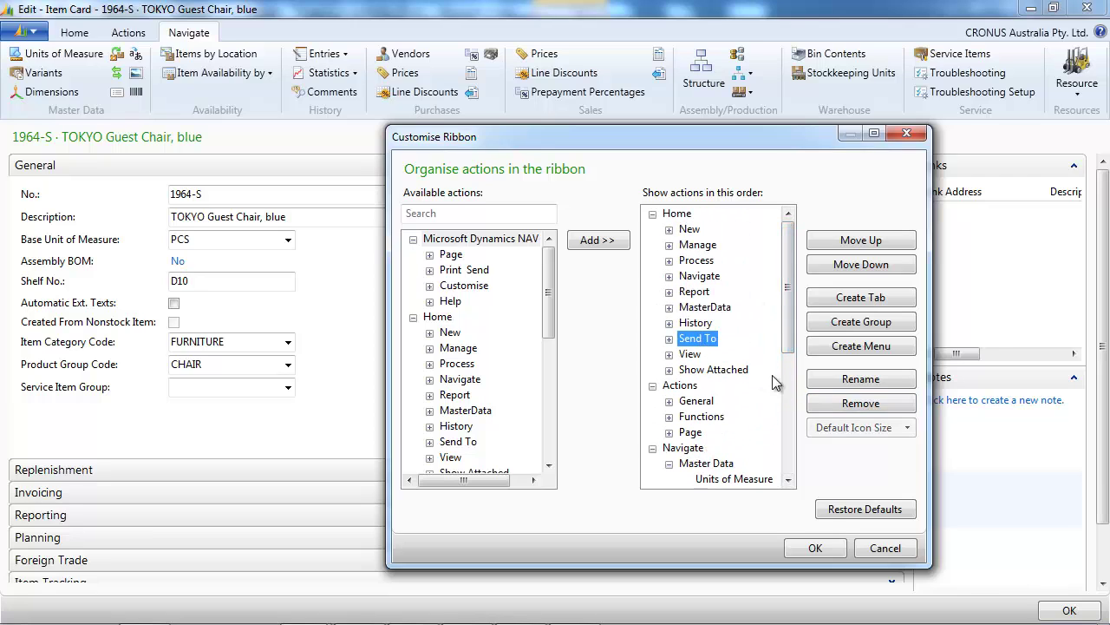
left_click(849, 404)
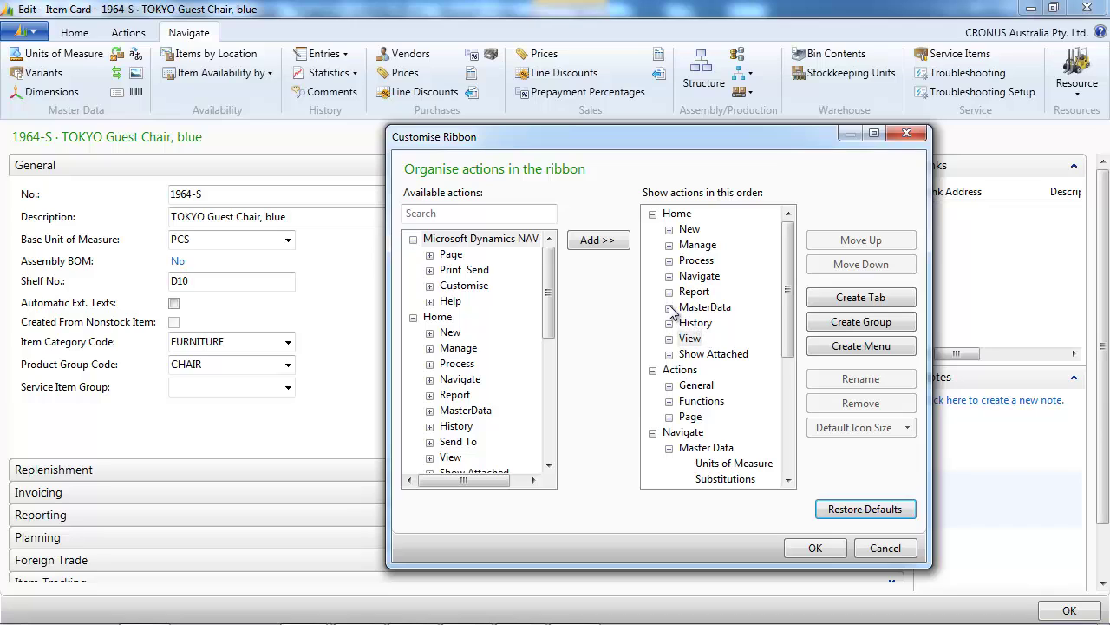
left_click(669, 307)
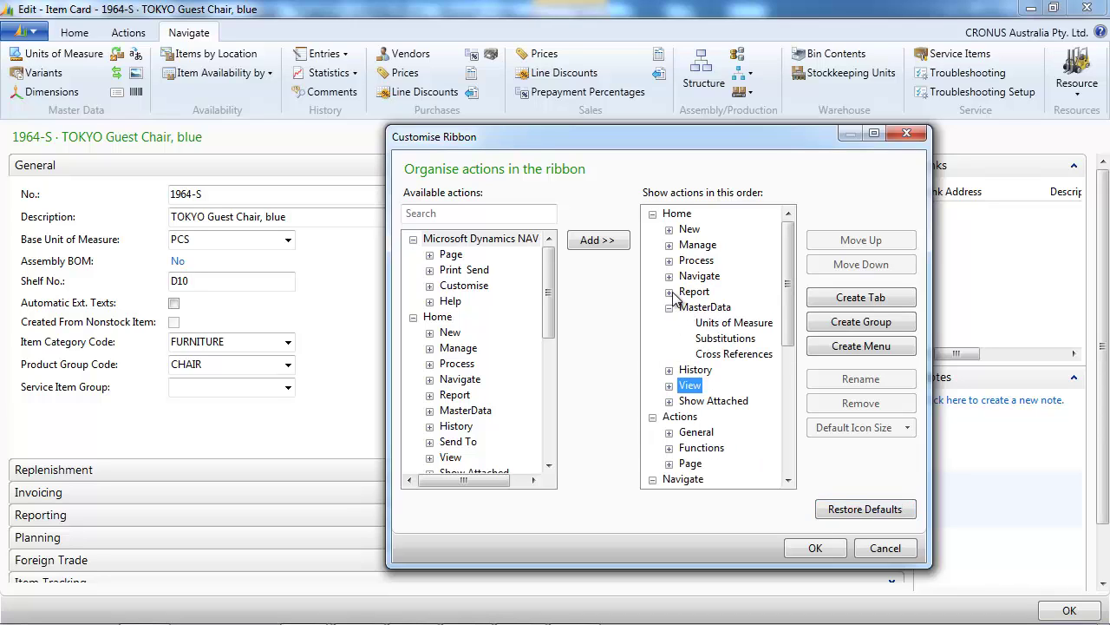
Step: Move Apply Template up from Process into Home's New group
left_click(669, 261)
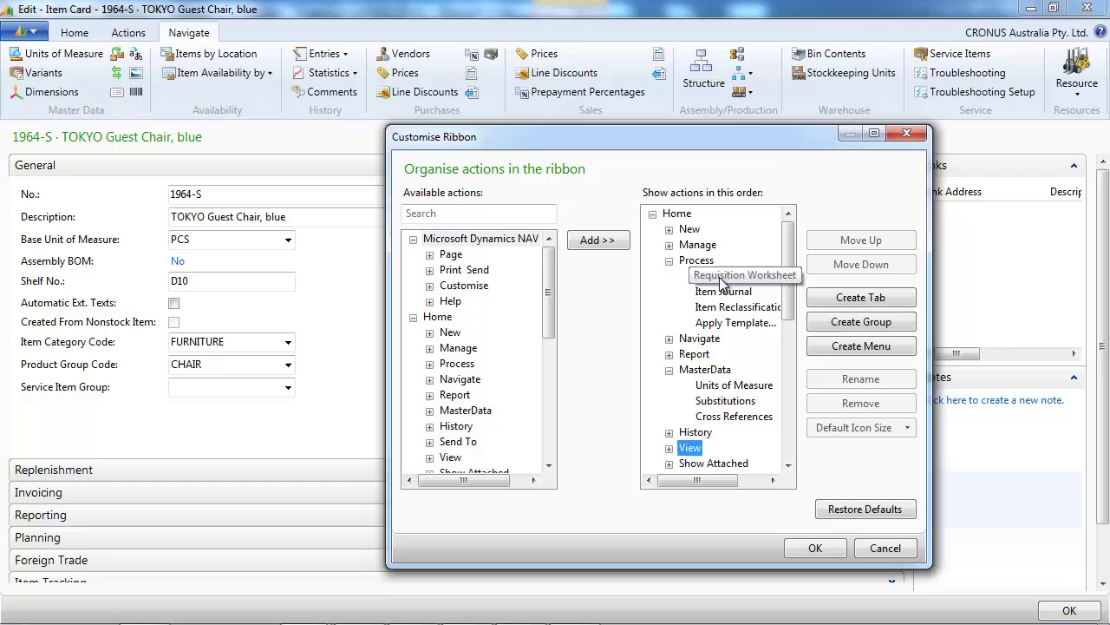
left_click(733, 322)
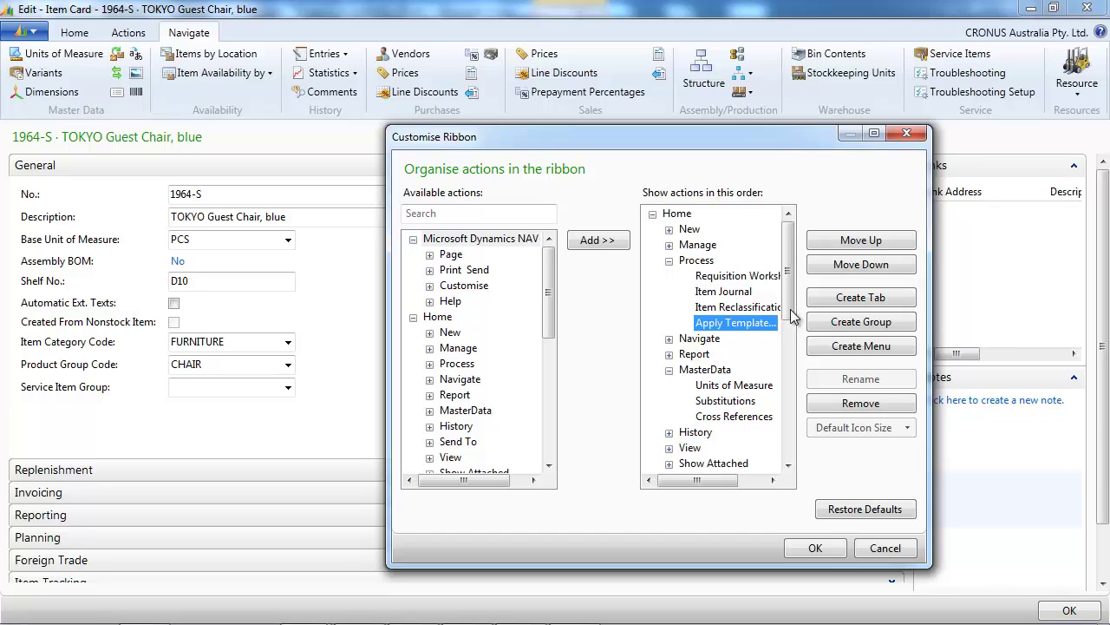
left_click(851, 246)
left_click(851, 246)
left_click(851, 247)
left_click(851, 246)
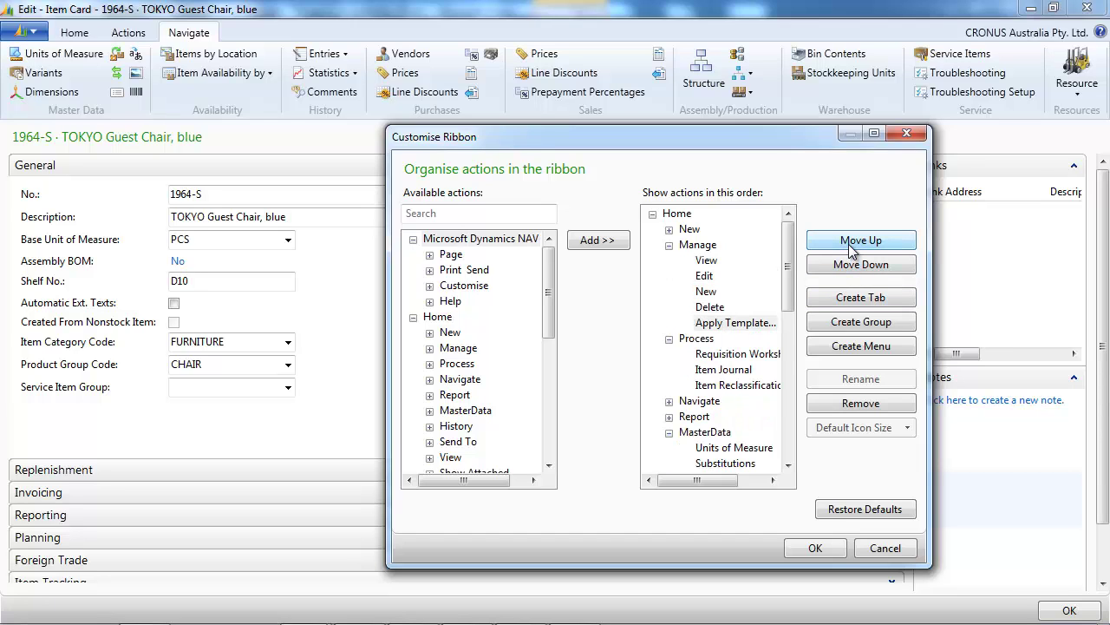
left_click(851, 246)
left_click(851, 246)
left_click(851, 246)
left_click(850, 247)
left_click(850, 247)
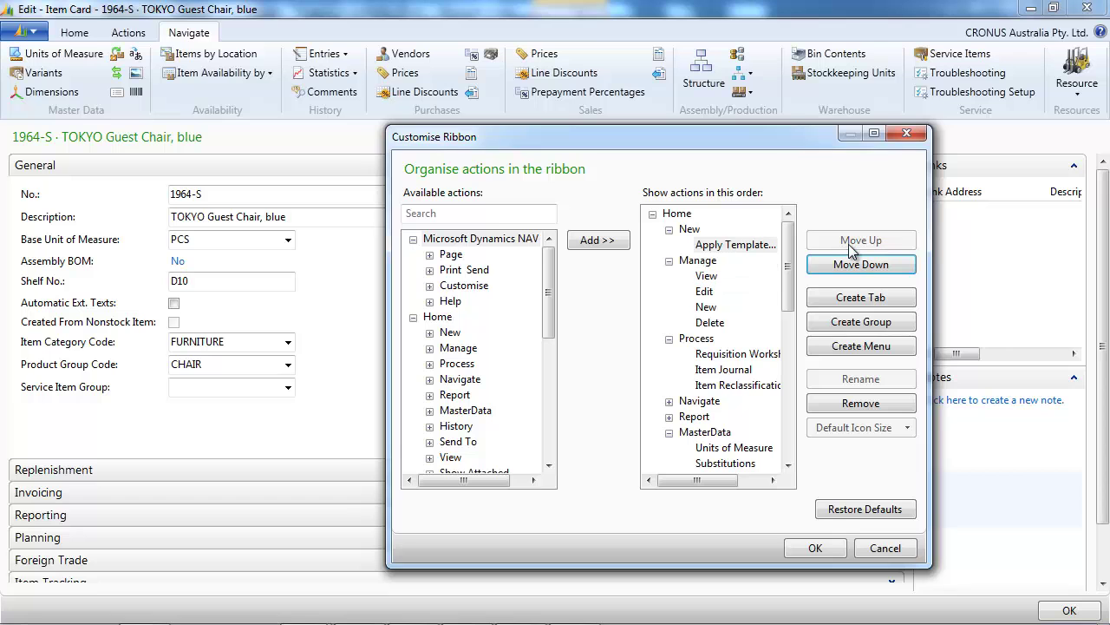
Step: Save the ribbon changes, reopen the 1964-S TOKYO Guest Chair card and show its Actions tab
left_click(815, 548)
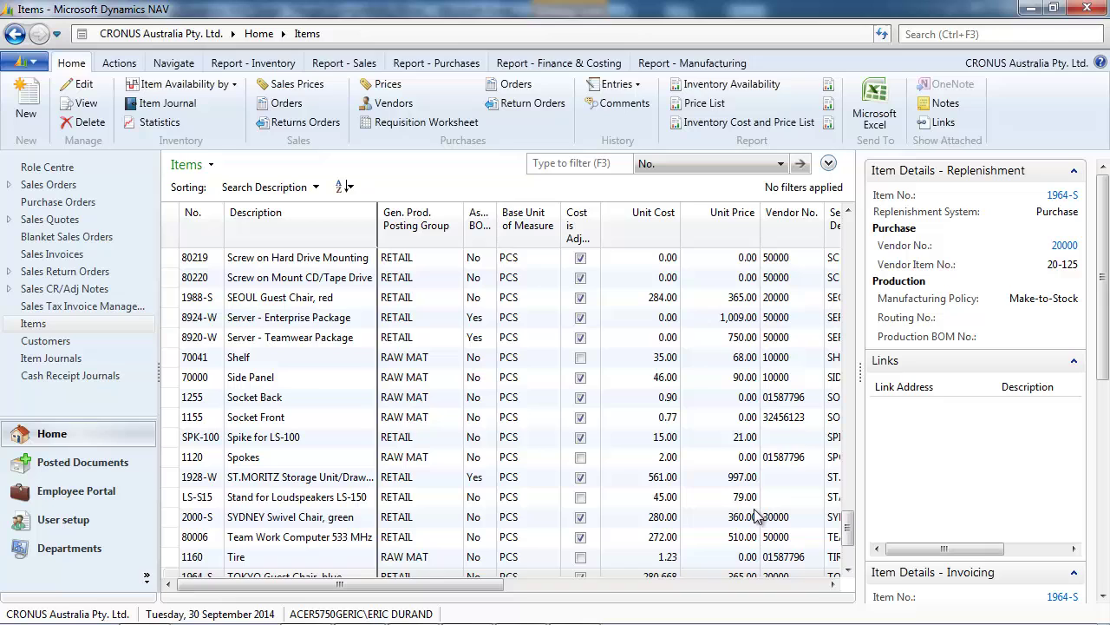
key("ctrl+shift+e")
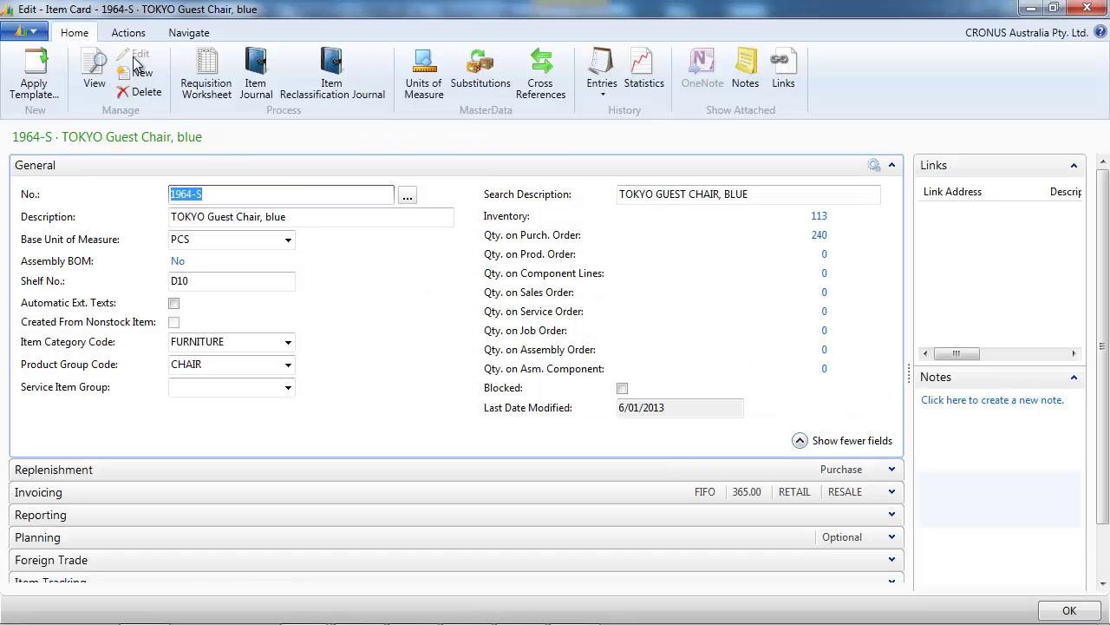
left_click(130, 33)
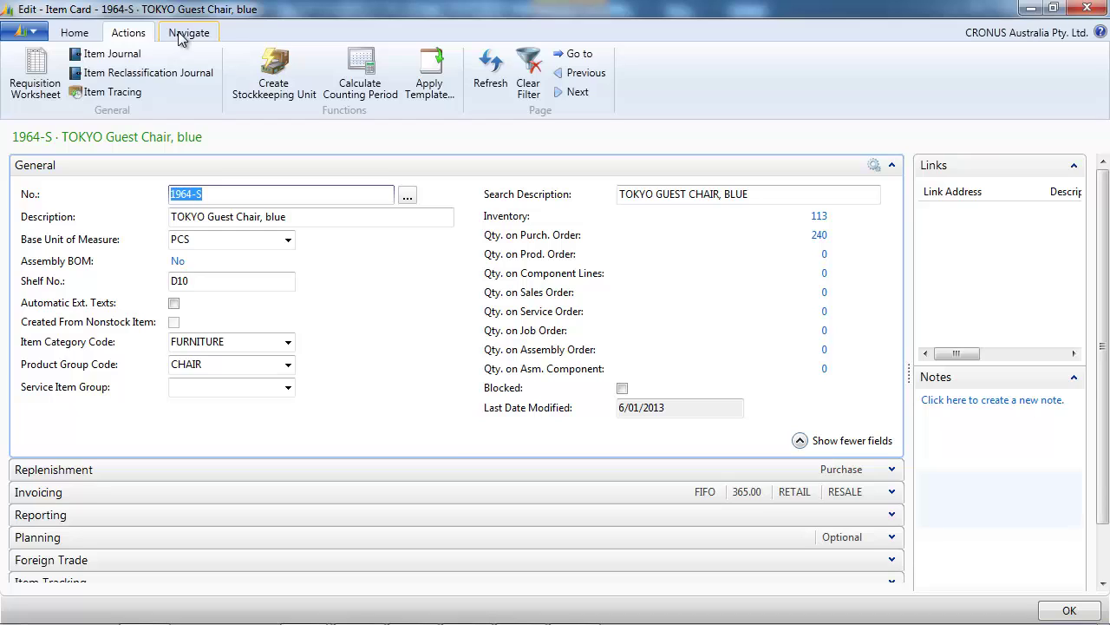
Step: Check the trimmed Navigate tab and reopen Customise Ribbon from the application menu
left_click(182, 35)
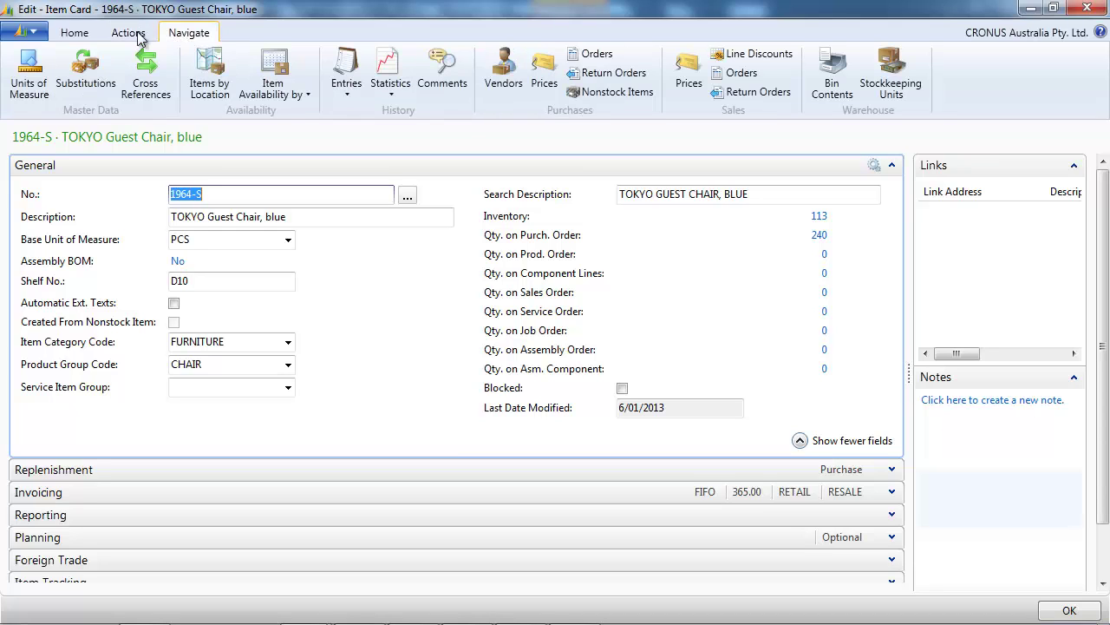
left_click(24, 32)
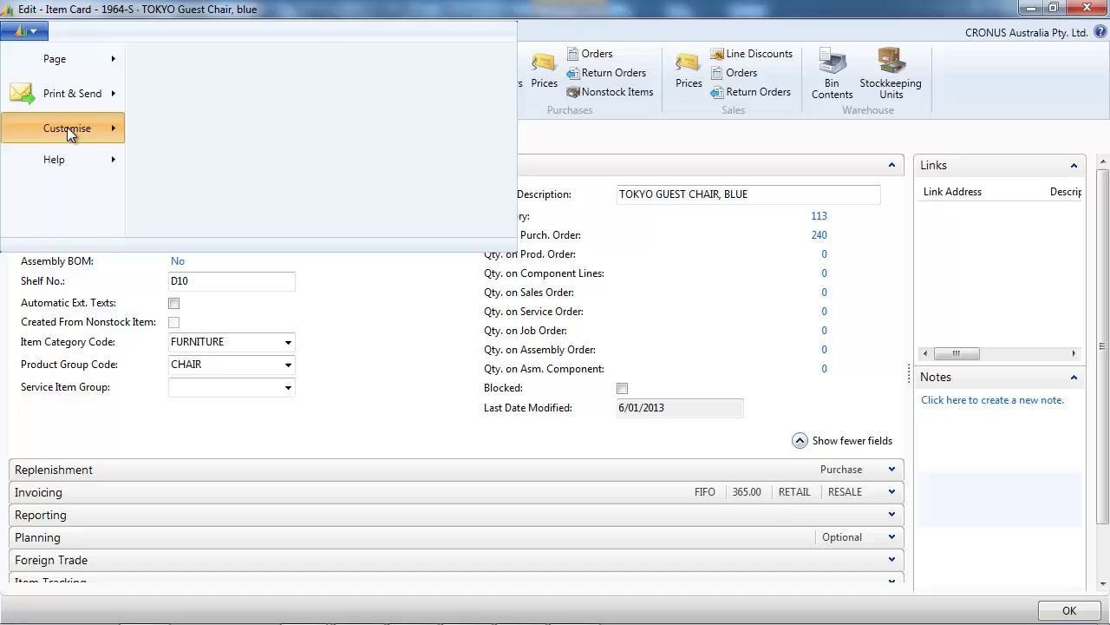
mouse_move(71, 132)
left_click(236, 143)
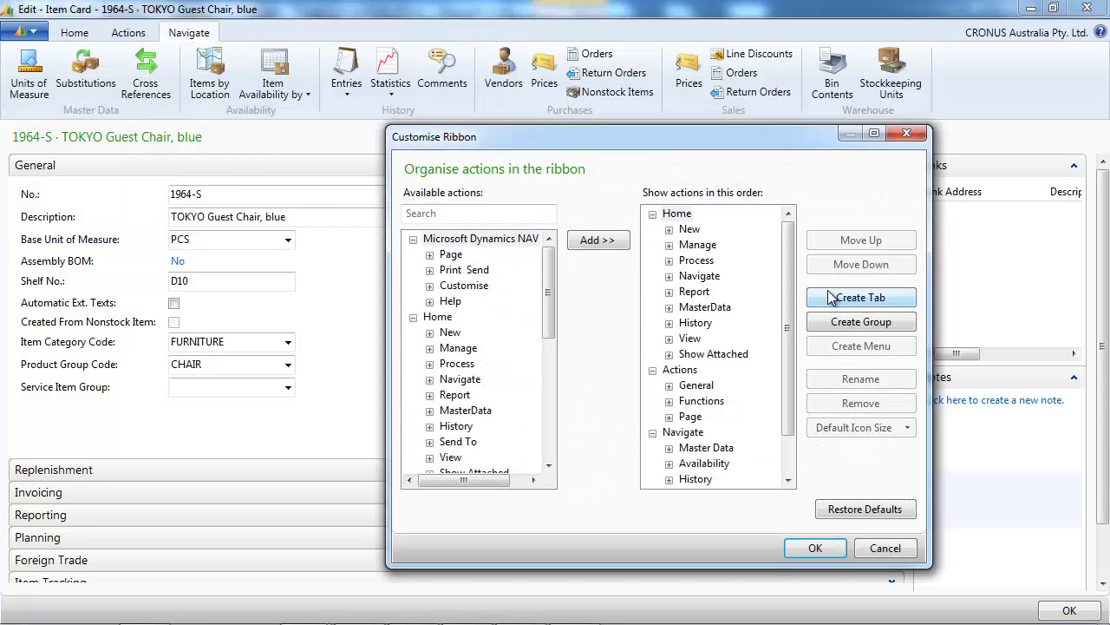
Step: Create a new ribbon tab named Replenishment and select it
left_click(868, 297)
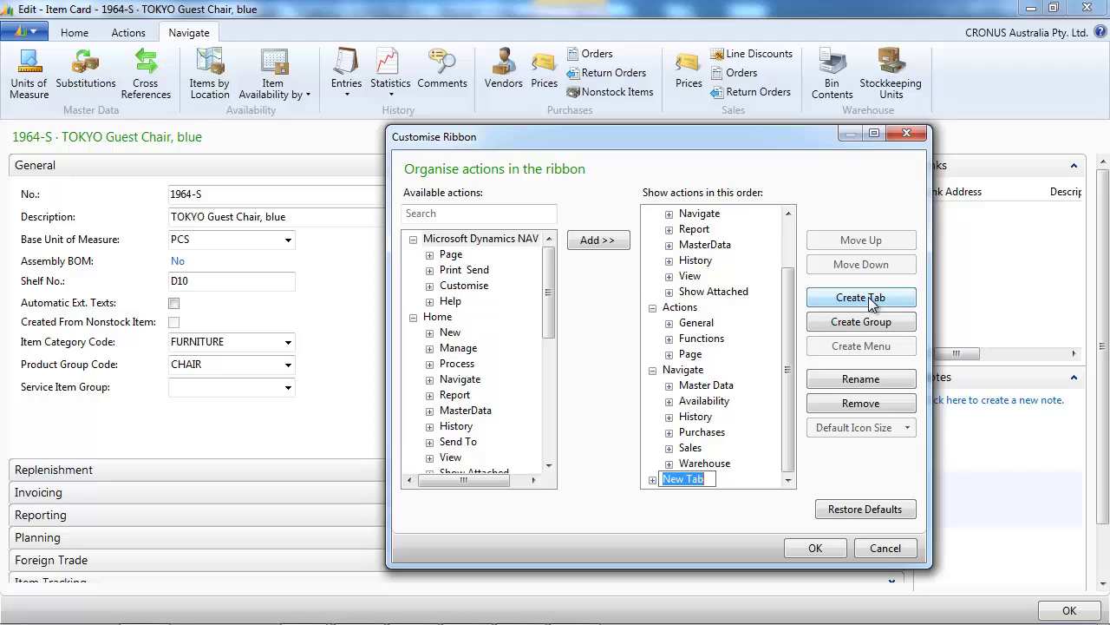
type("Replenishment")
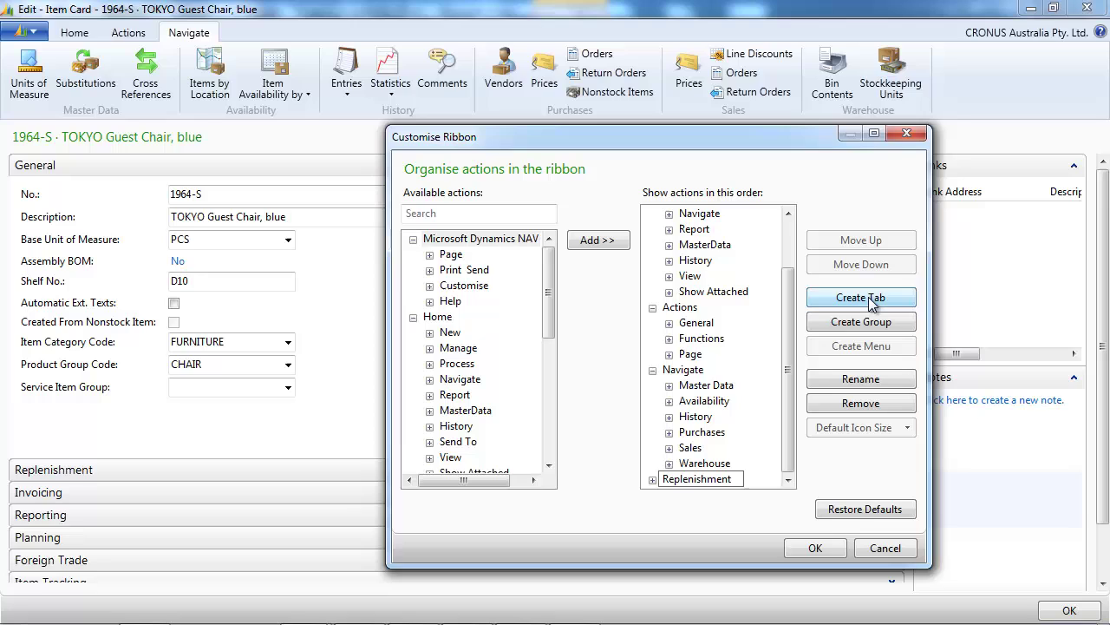
key("Return")
left_click(707, 480)
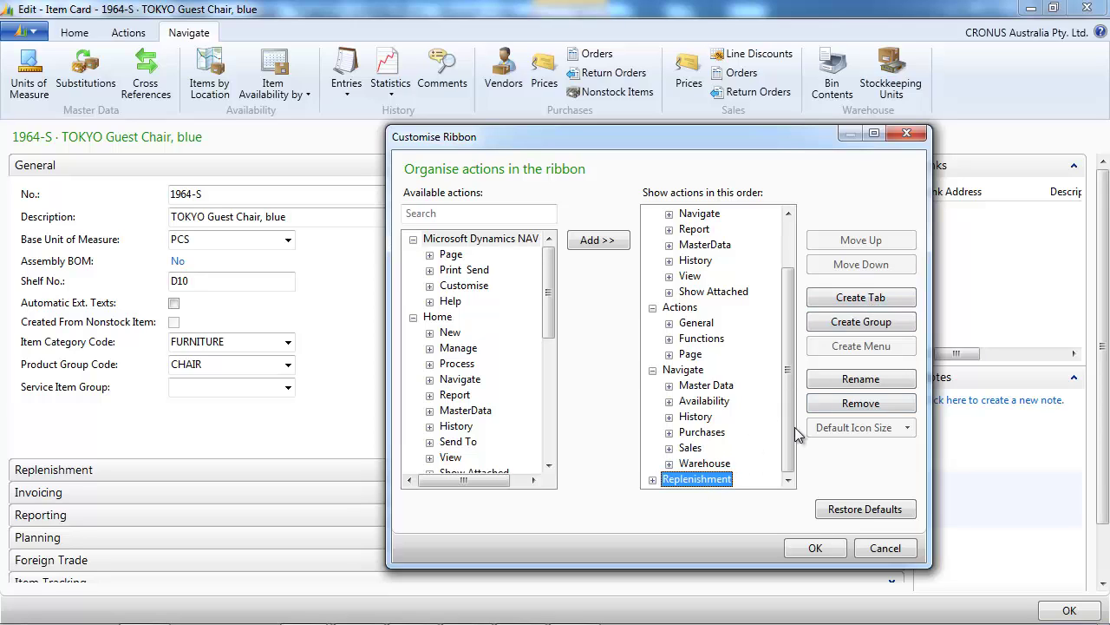
Step: Add a SKU group to Replenishment holding the Warehouse Stockkeeping Units action
left_click(881, 326)
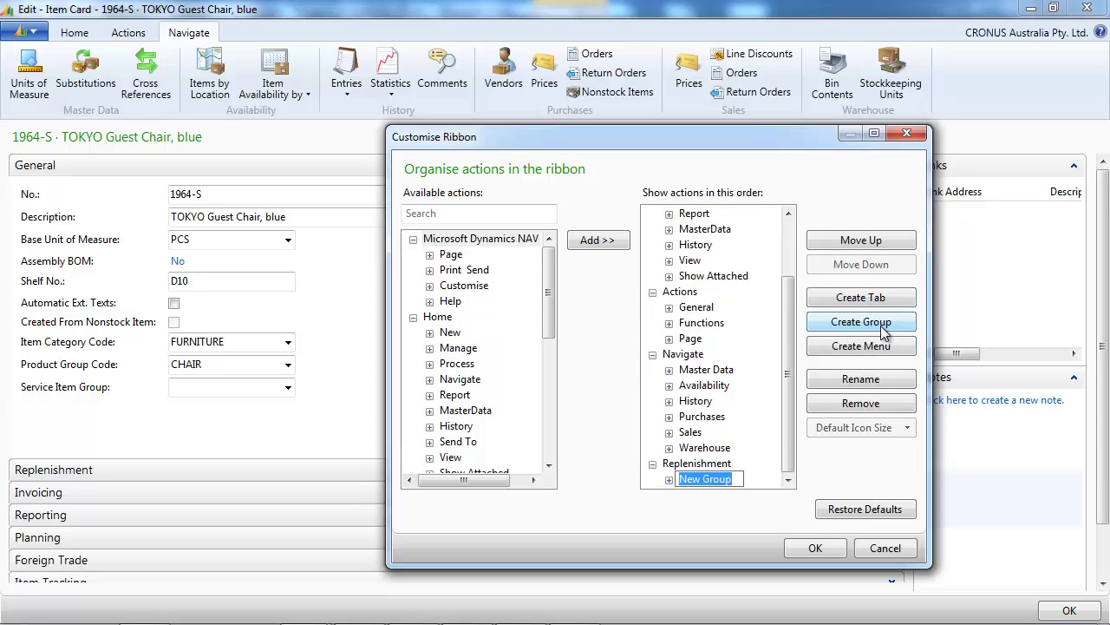
type("SKU")
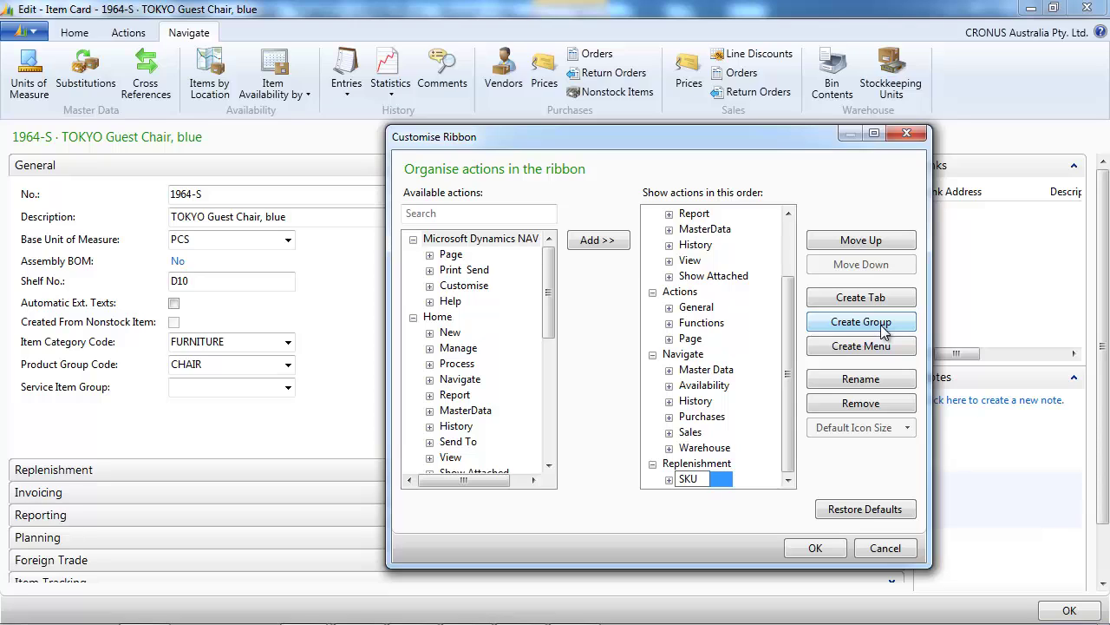
key("Return")
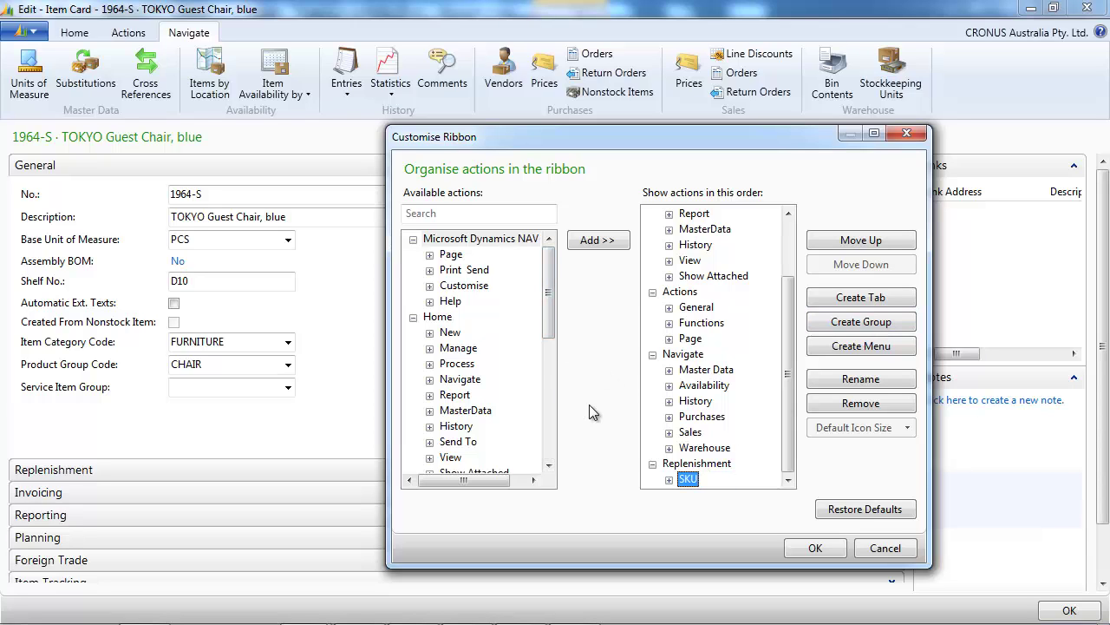
left_click_drag(548, 282, 554, 456)
left_click(430, 411)
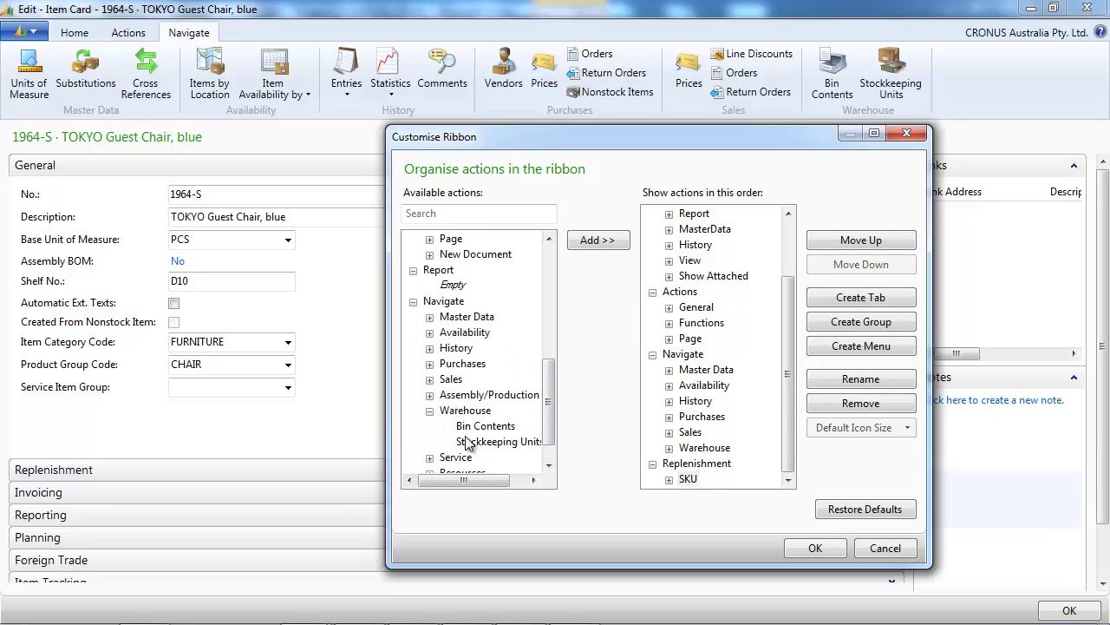
left_click(483, 443)
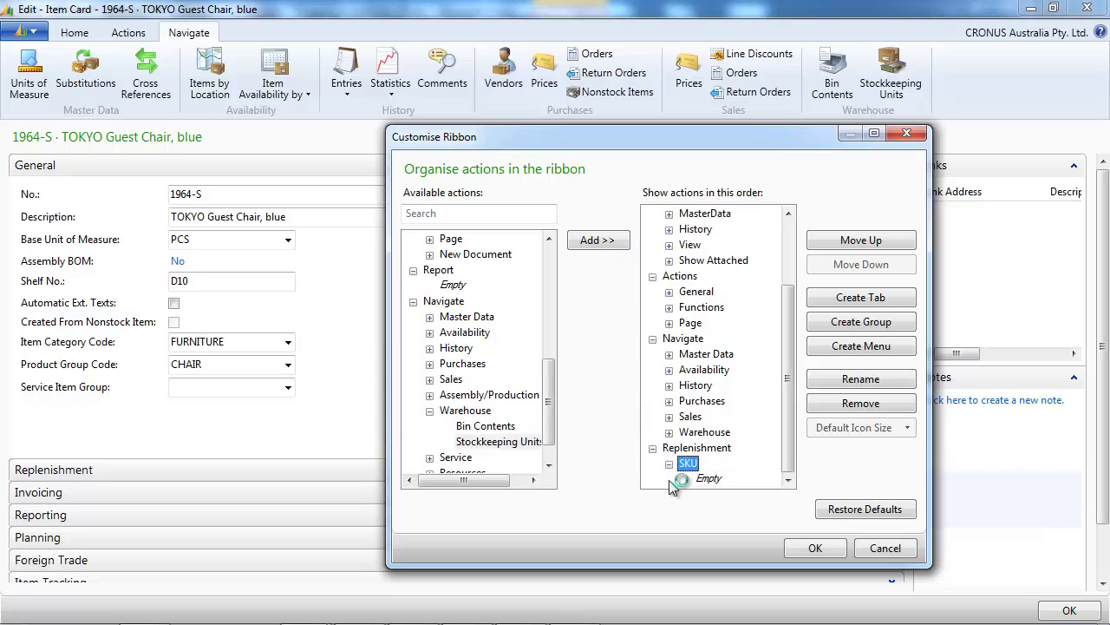
left_click(673, 479)
left_click(598, 239)
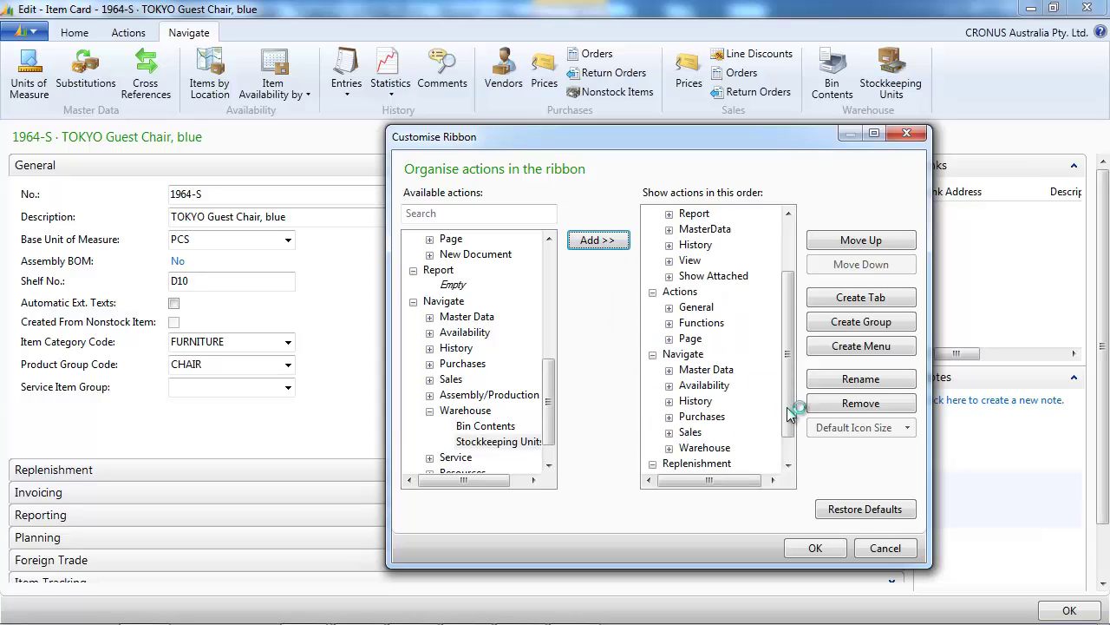
left_click_drag(790, 413, 789, 450)
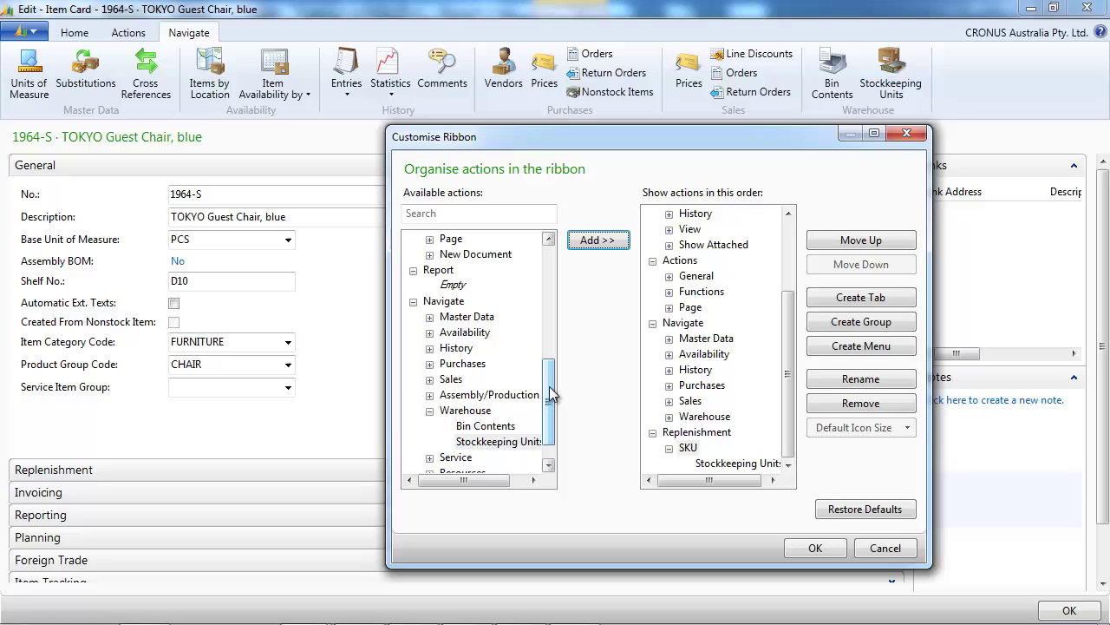
left_click_drag(552, 391, 550, 367)
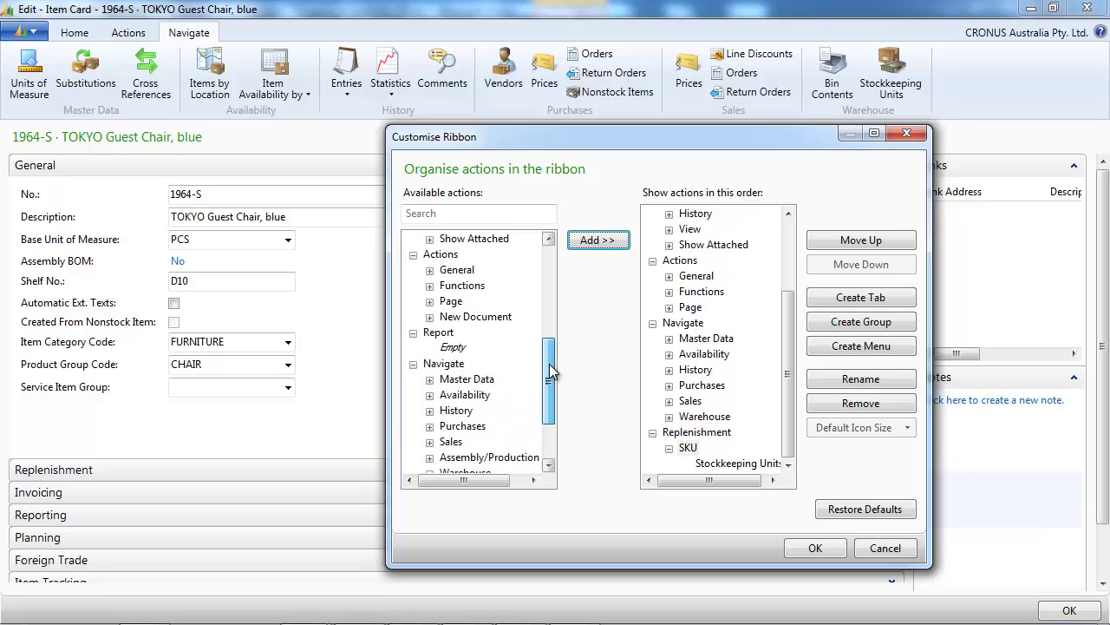
Step: Add Create Stockkeeping Unit above Stockkeeping Units, then add another group under Replenishment
left_click(430, 285)
left_click(496, 309)
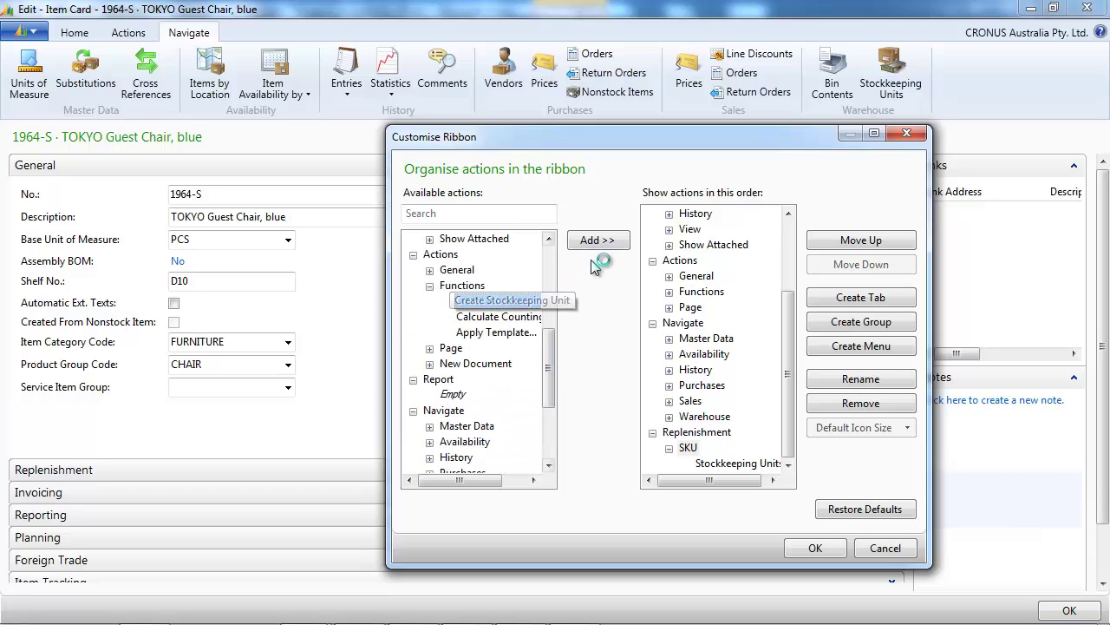
left_click(599, 240)
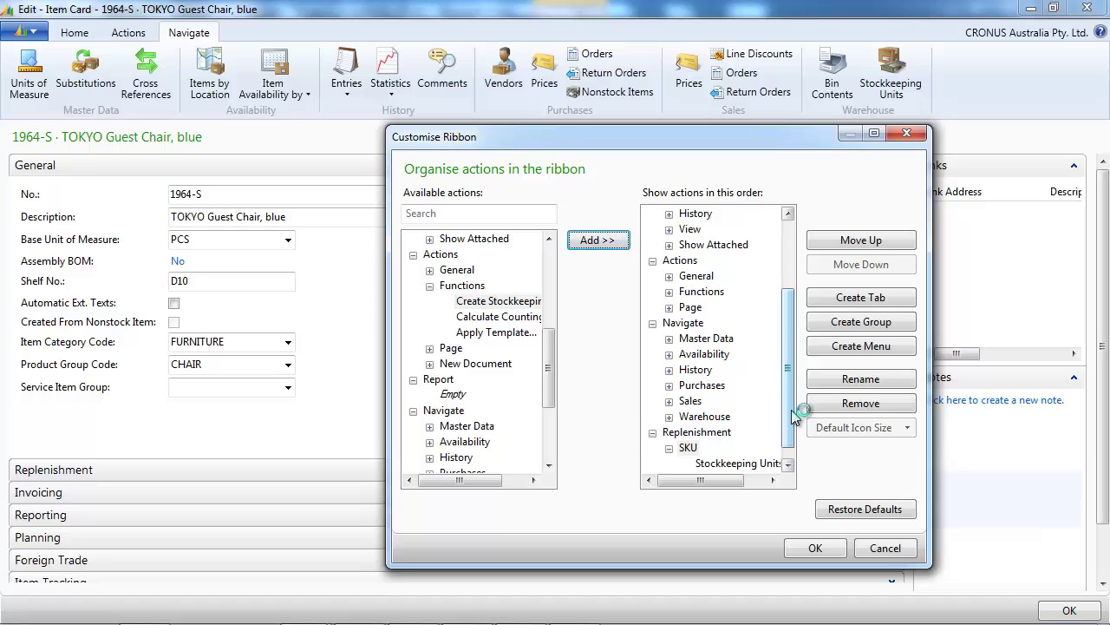
left_click(865, 240)
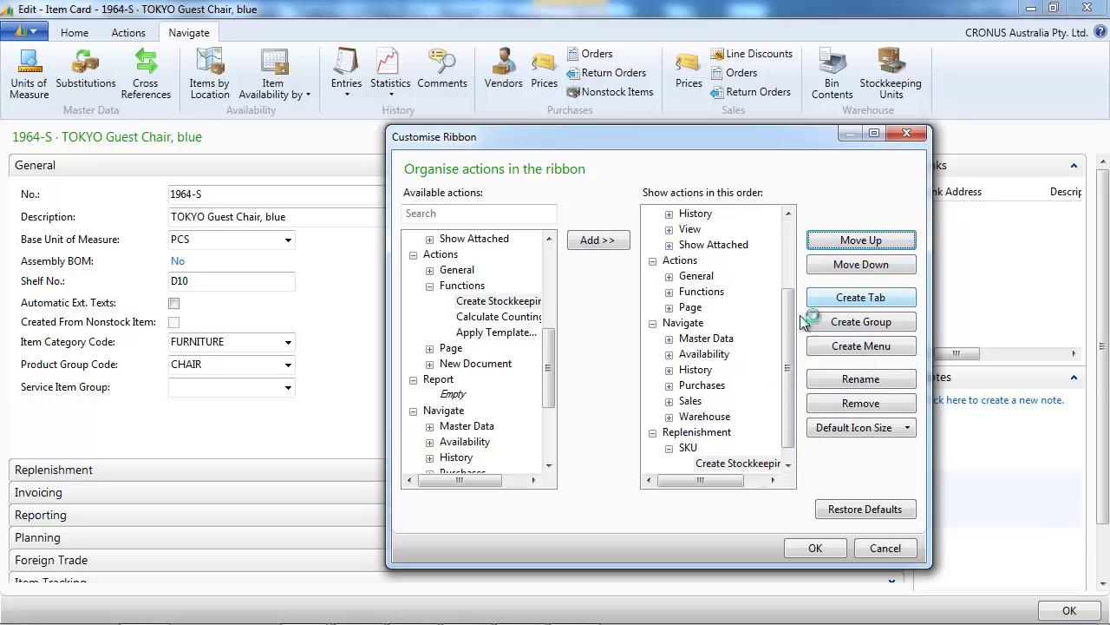
left_click(698, 432)
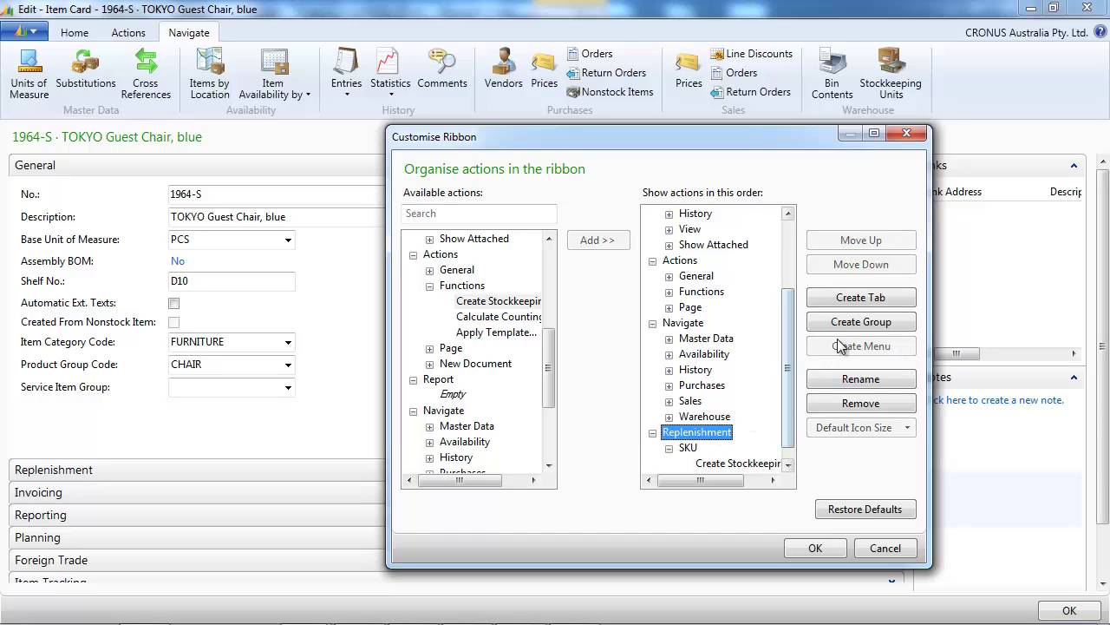
left_click(861, 321)
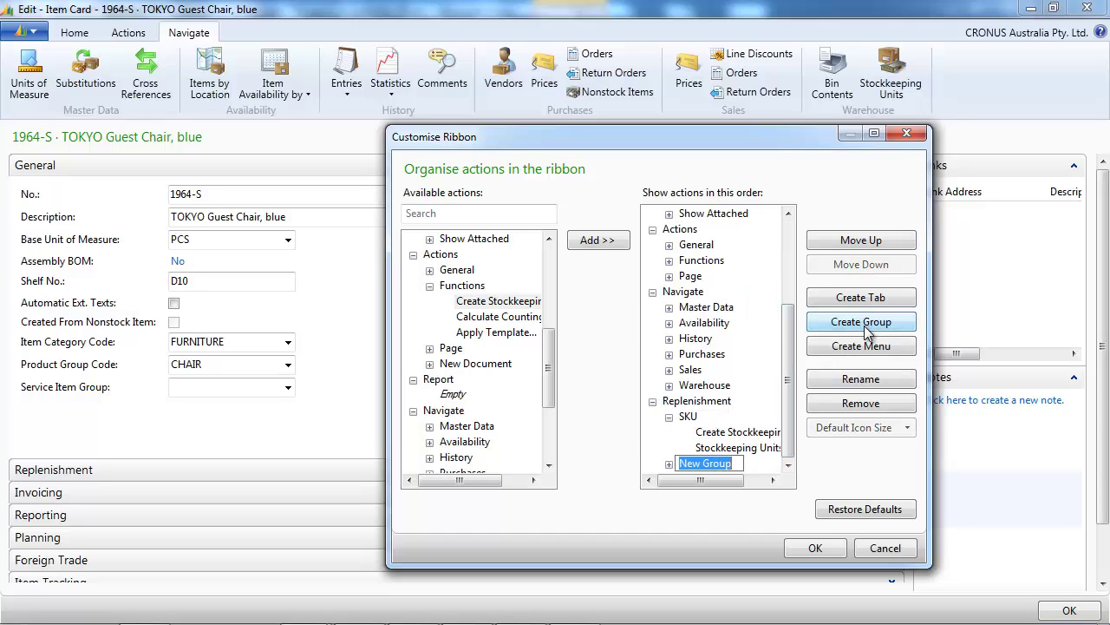
Step: Name the group 'Orders and requisition' and add General > Requisition Worksheet and Purchases > Orders
type("Orders a")
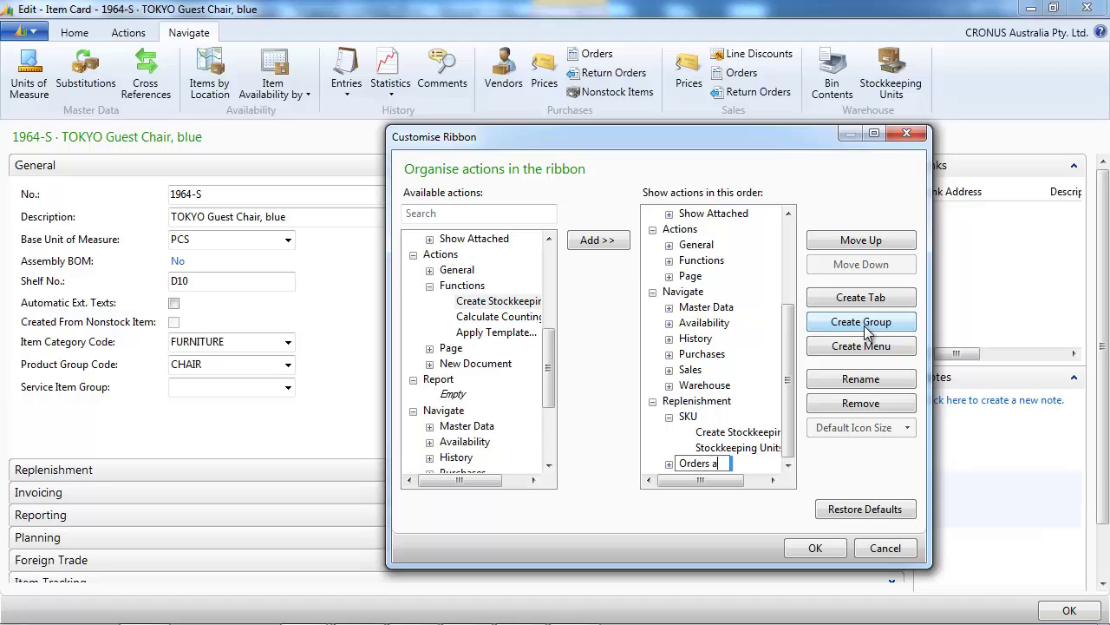
type("nd requisition")
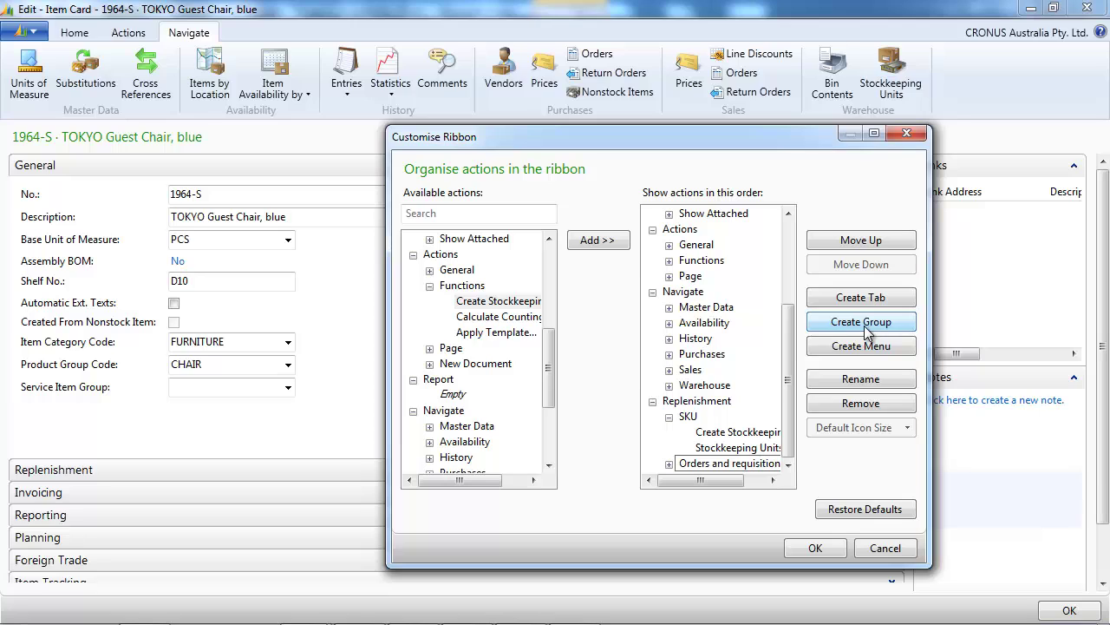
key("Return")
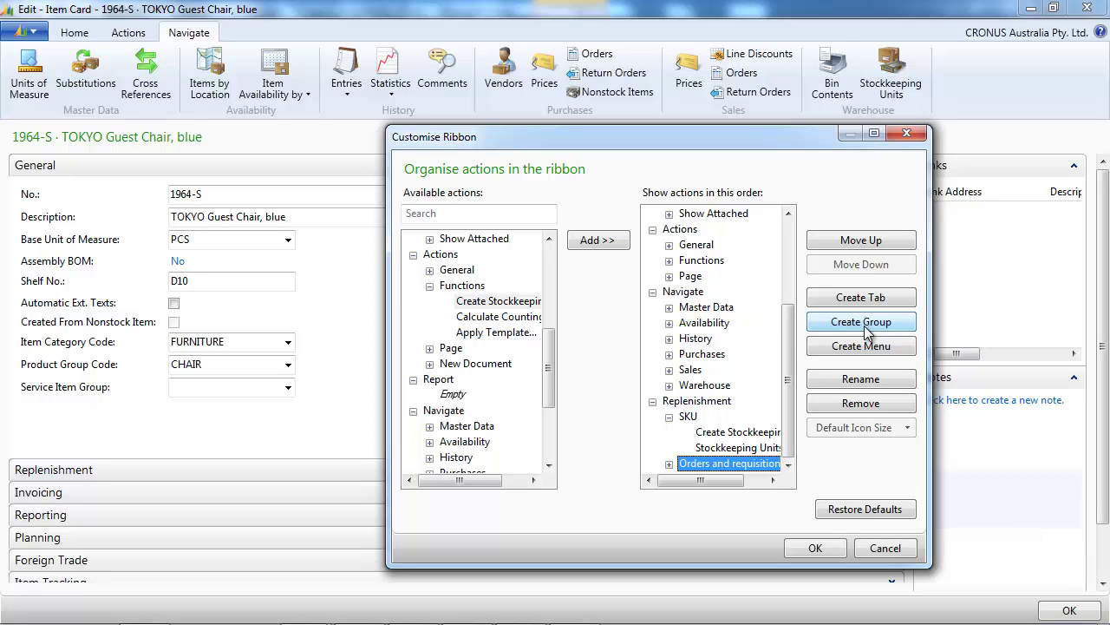
left_click(429, 269)
left_click(490, 285)
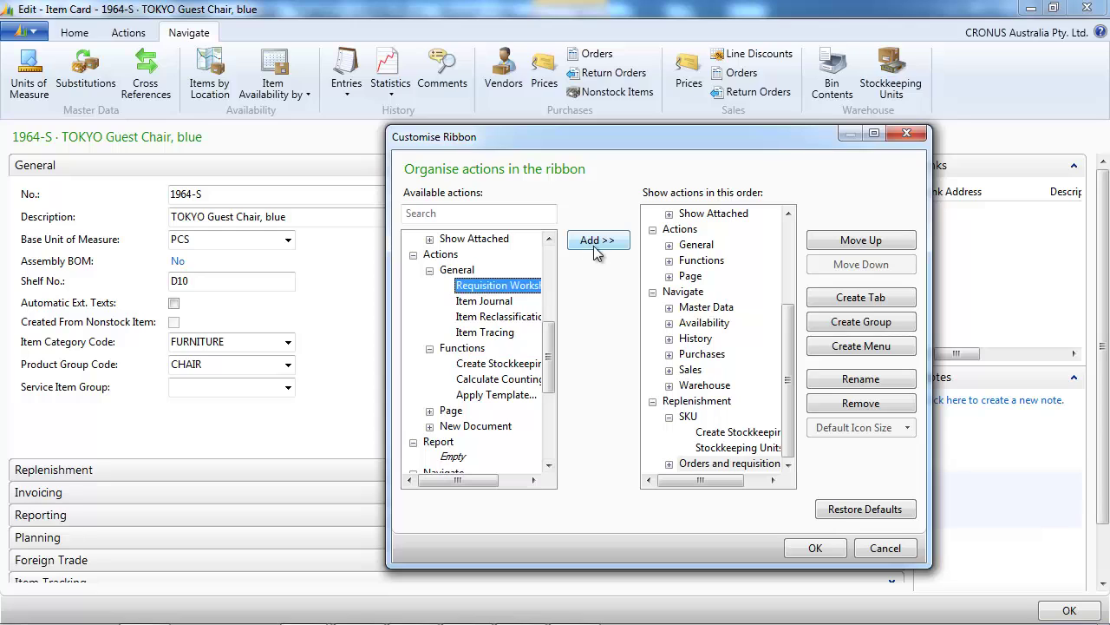
left_click(597, 247)
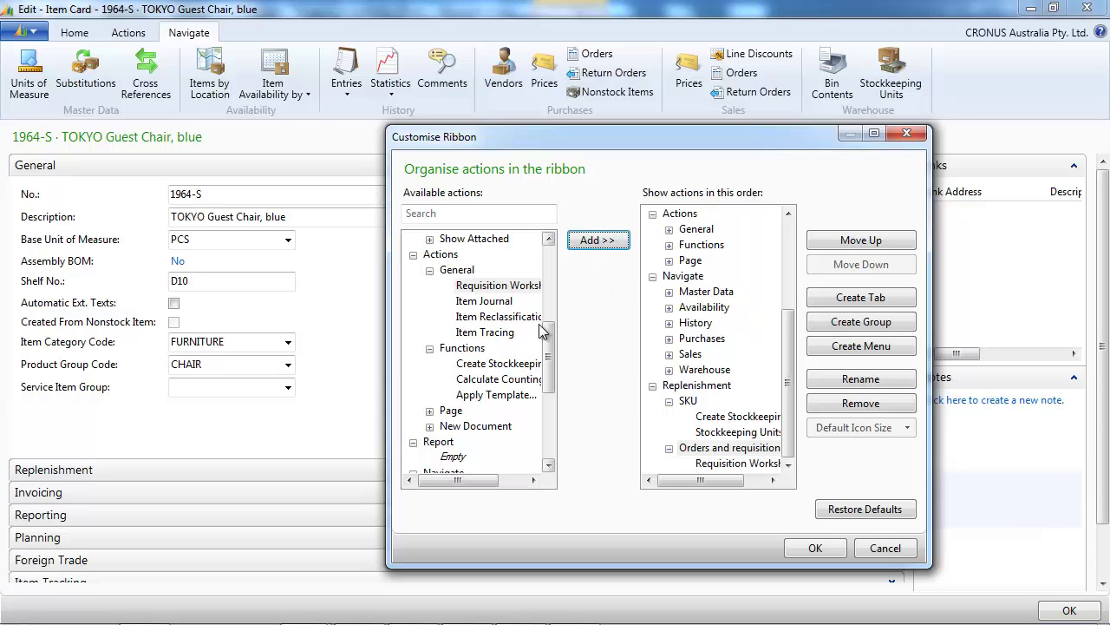
left_click_drag(547, 344, 549, 406)
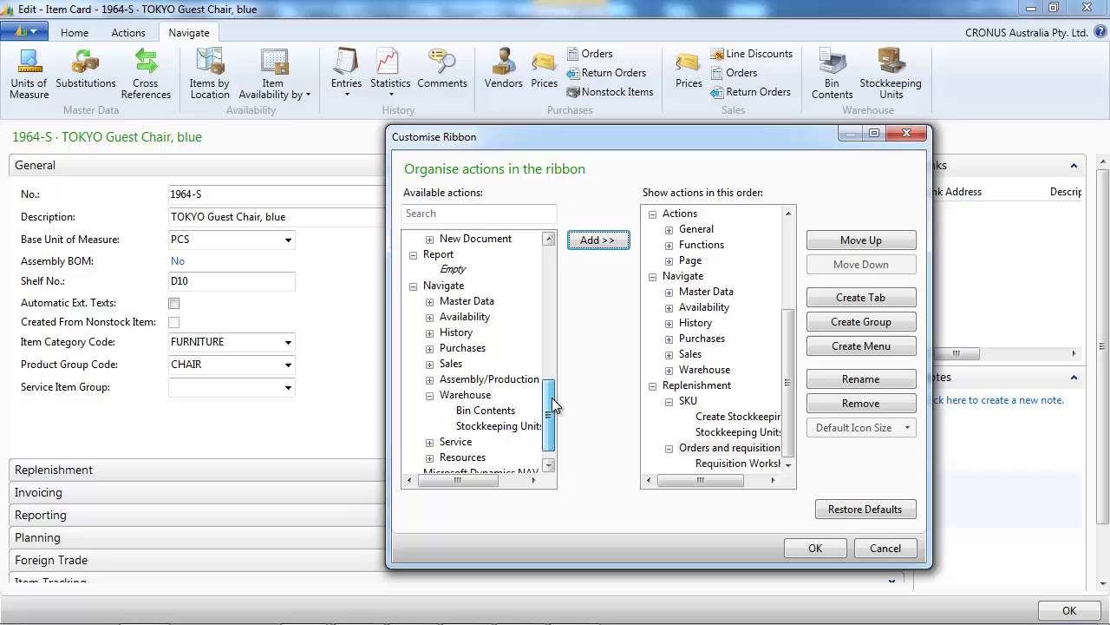
left_click(429, 347)
left_click(477, 427)
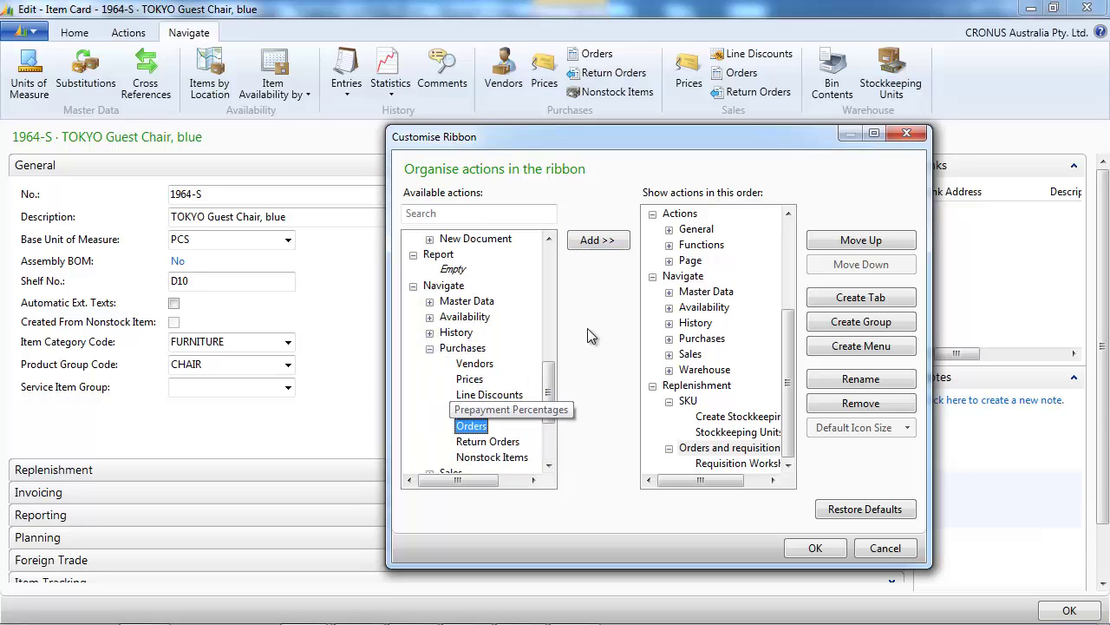
left_click(600, 240)
left_click_drag(785, 429, 783, 420)
Step: Add the Navigate Availability group to Replenishment and save the ribbon customisation
left_click(706, 371)
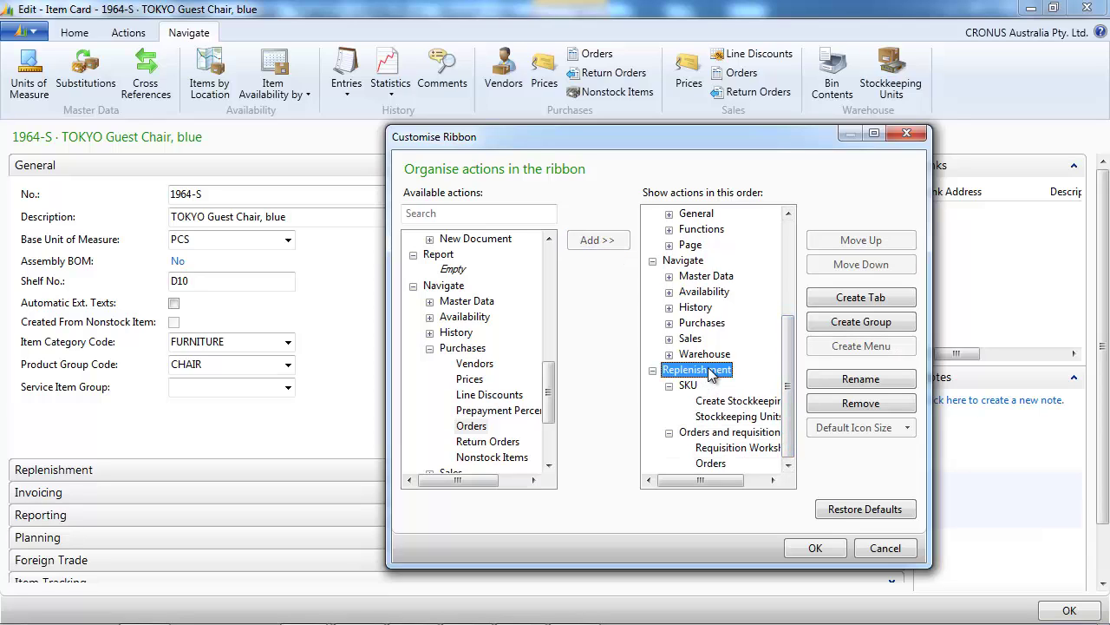
scroll(550, 369, "up", 2)
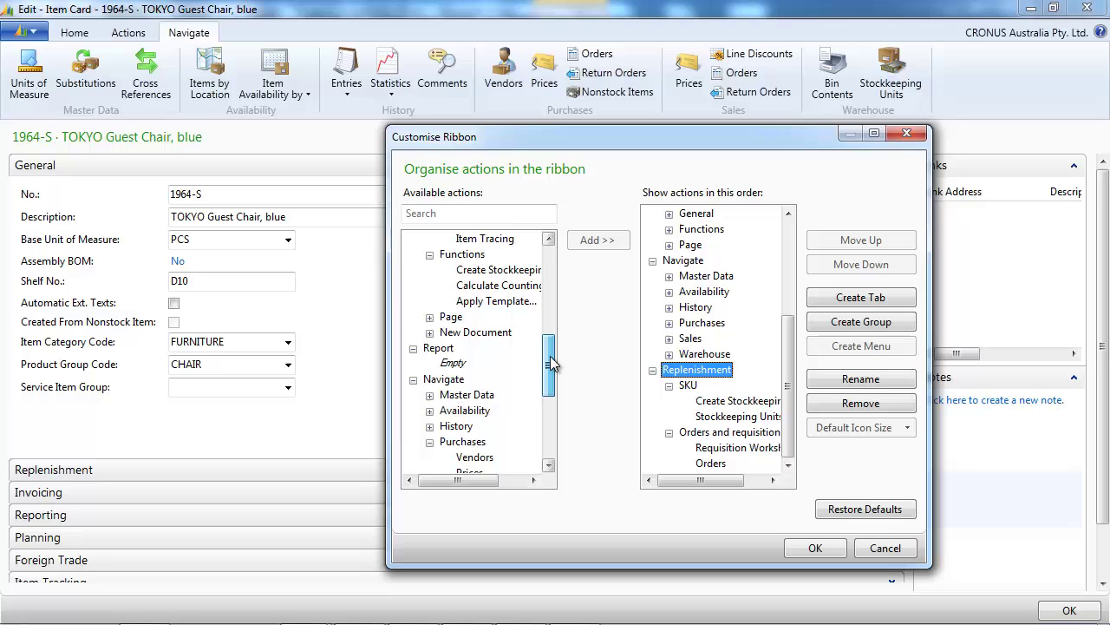
left_click(476, 411)
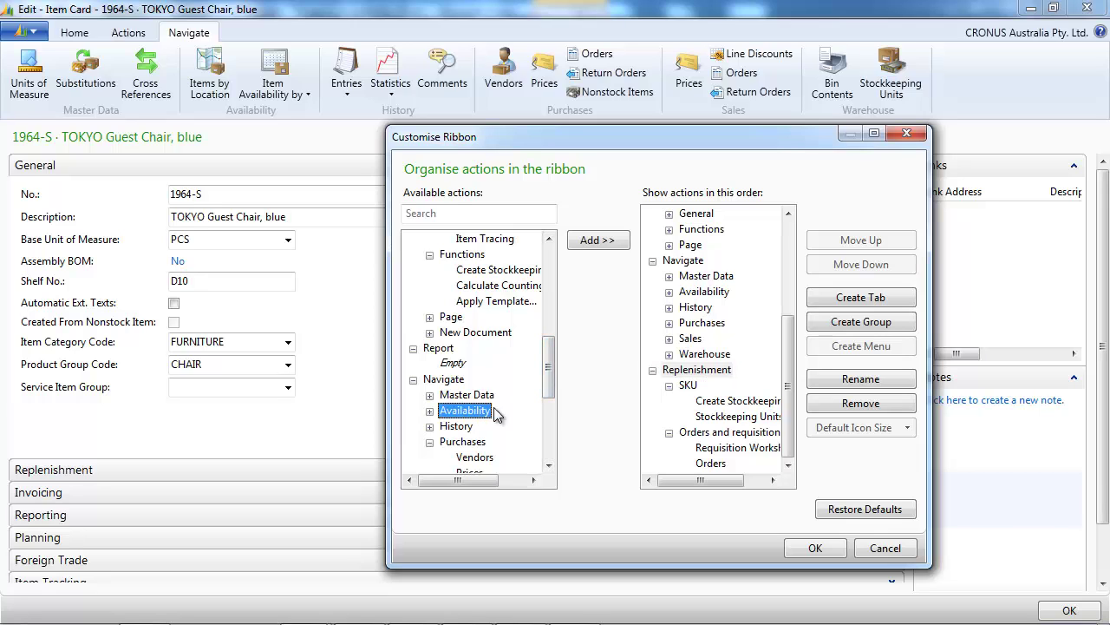
left_click(606, 245)
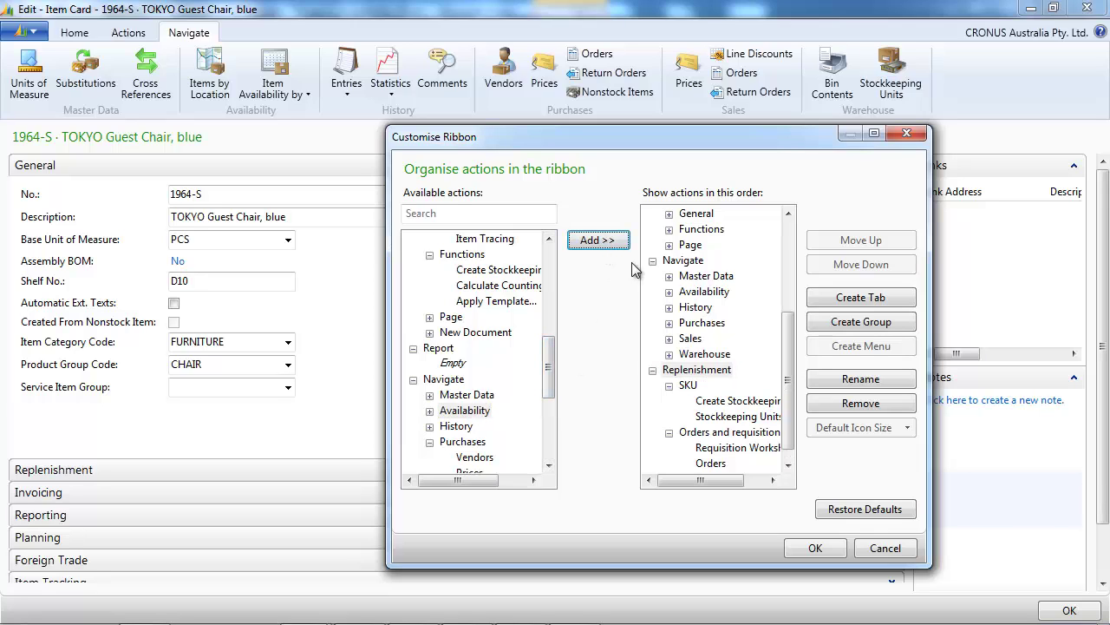
left_click(788, 465)
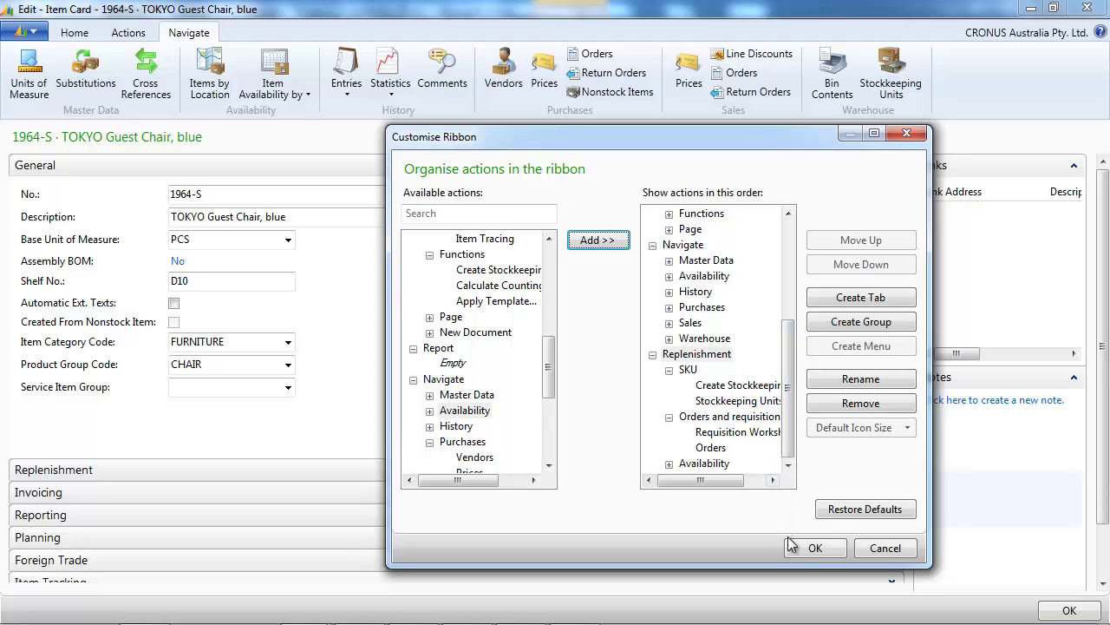
left_click(815, 548)
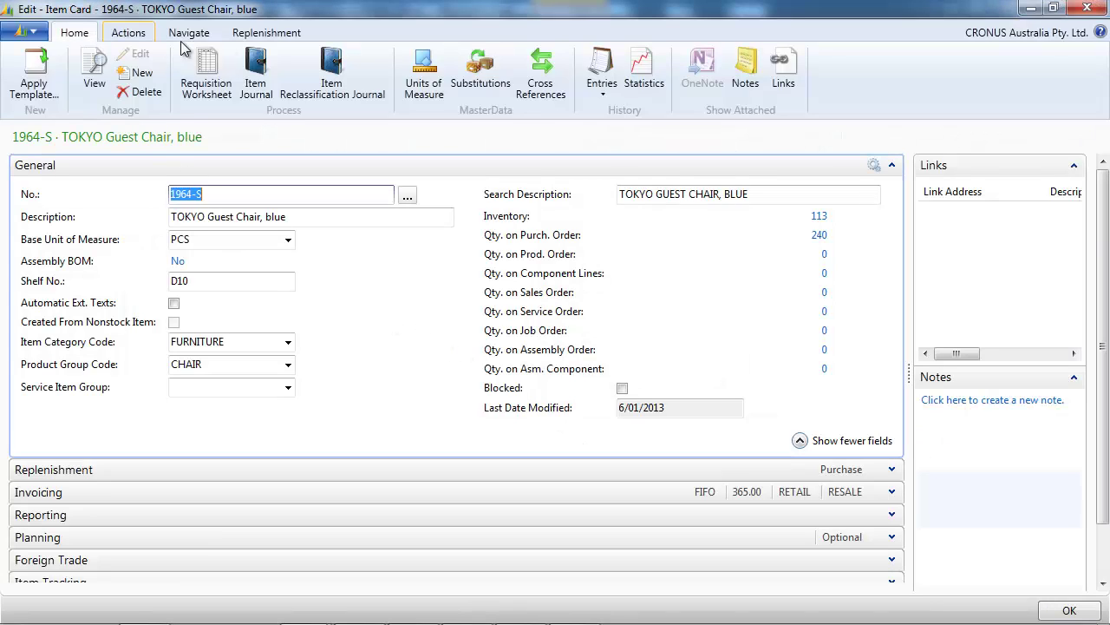
Step: Display the Item Card's Replenishment tab to check its SKU, Orders and requisition, and Availability groups
left_click(266, 33)
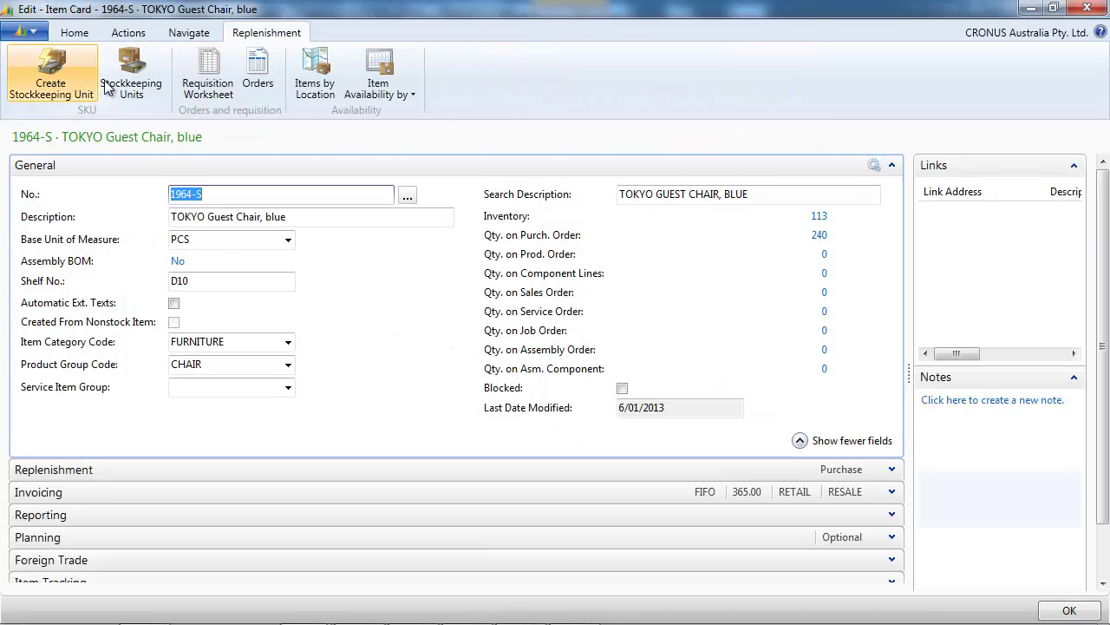